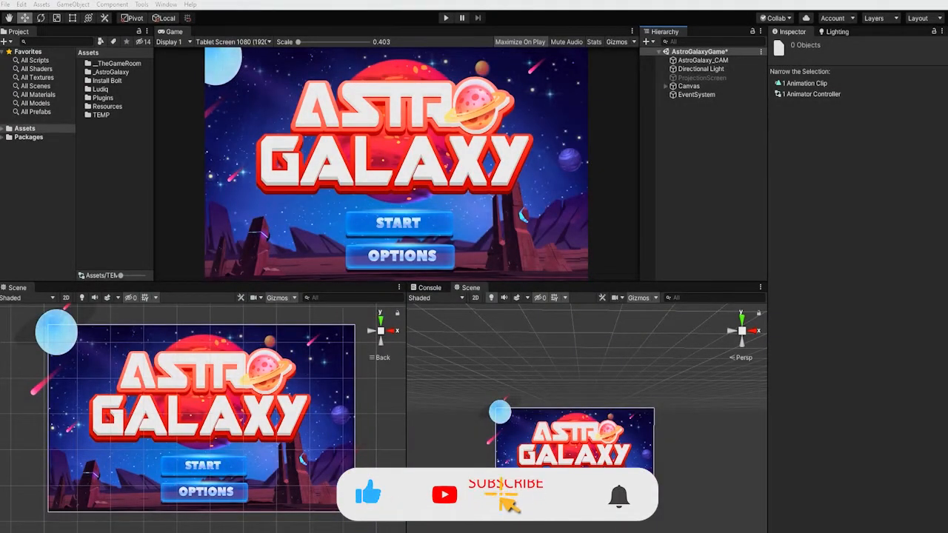
# Open the Animation window and select the Menu_Logo object inside the Canvas's Main_Menu
pyautogui.click(166, 6)
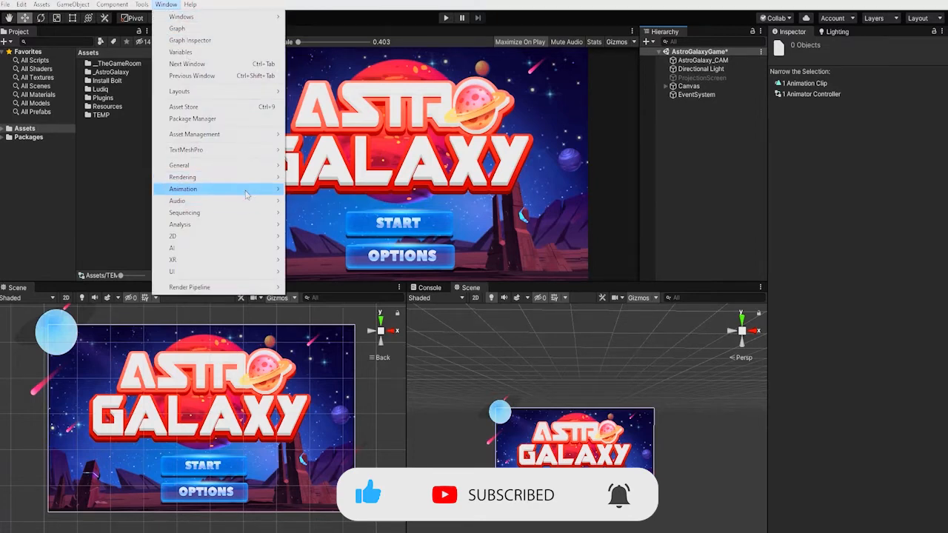
pyautogui.moveTo(246, 194)
pyautogui.click(311, 190)
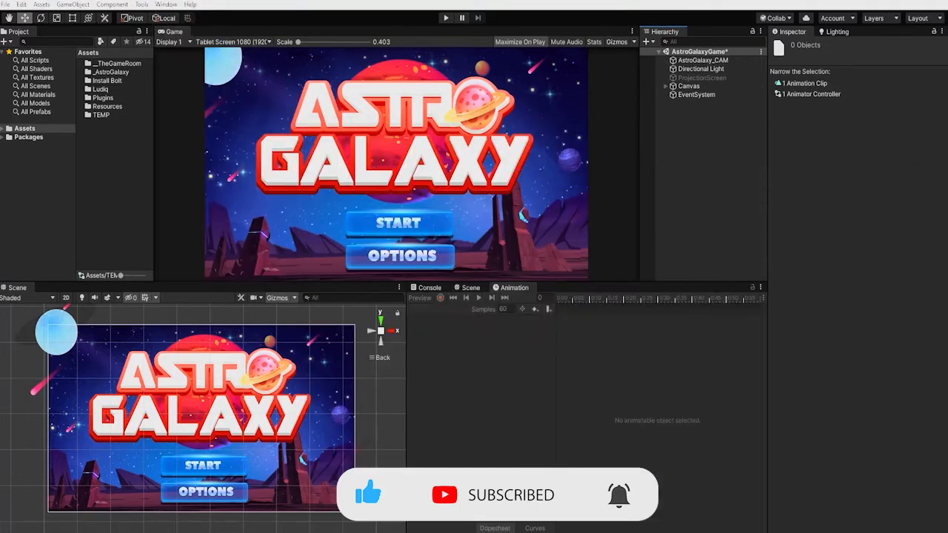
pyautogui.click(665, 85)
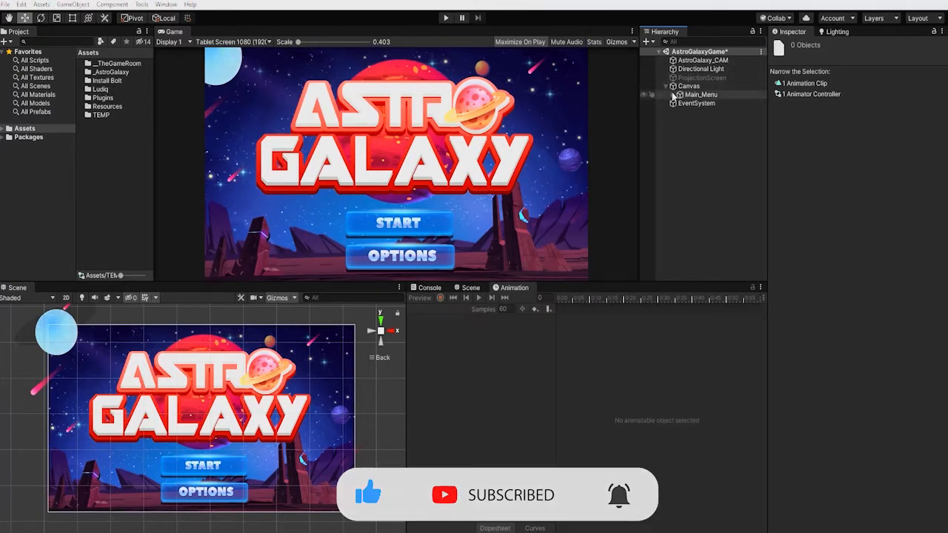
pyautogui.click(673, 94)
pyautogui.click(710, 113)
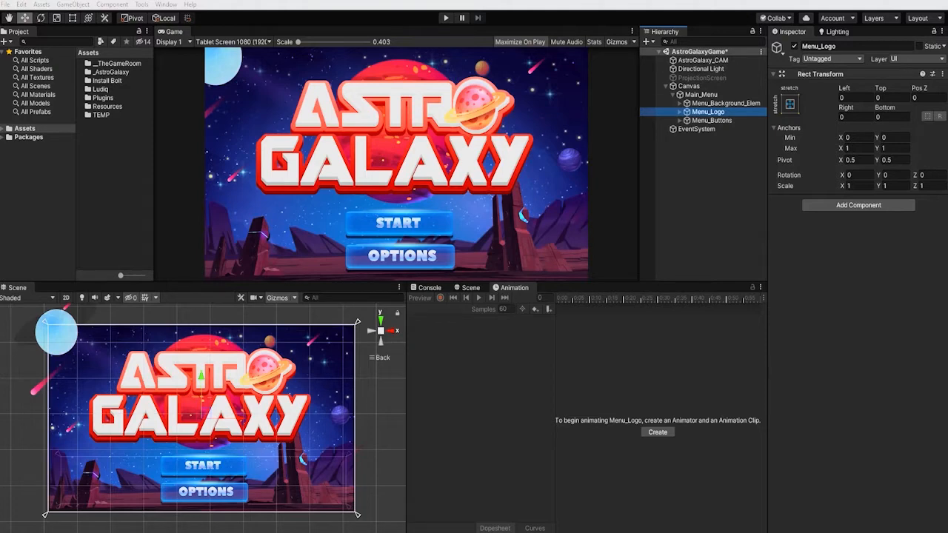
# Create the animation clip AG_MainMenu_Logo_ANIM for Menu_Logo in _AstroGalaxy/Animations/Animation and locate its controller asset in the project
pyautogui.click(25, 128)
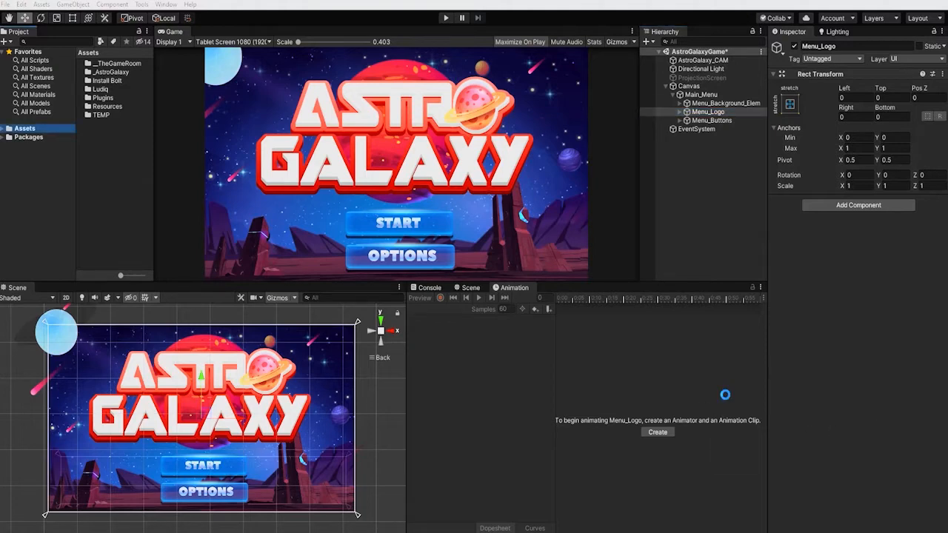
pyautogui.click(658, 432)
pyautogui.doubleClick(201, 115)
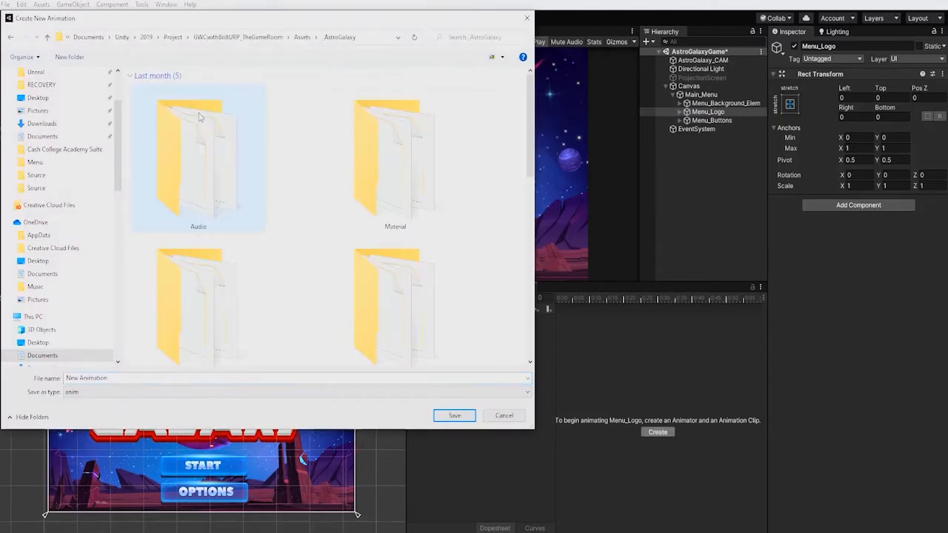
pyautogui.click(502, 59)
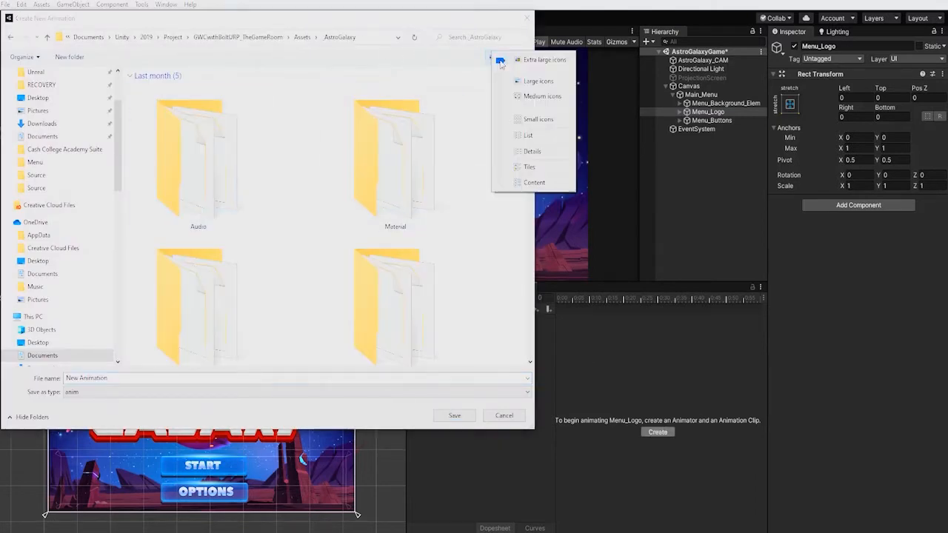
pyautogui.click(535, 153)
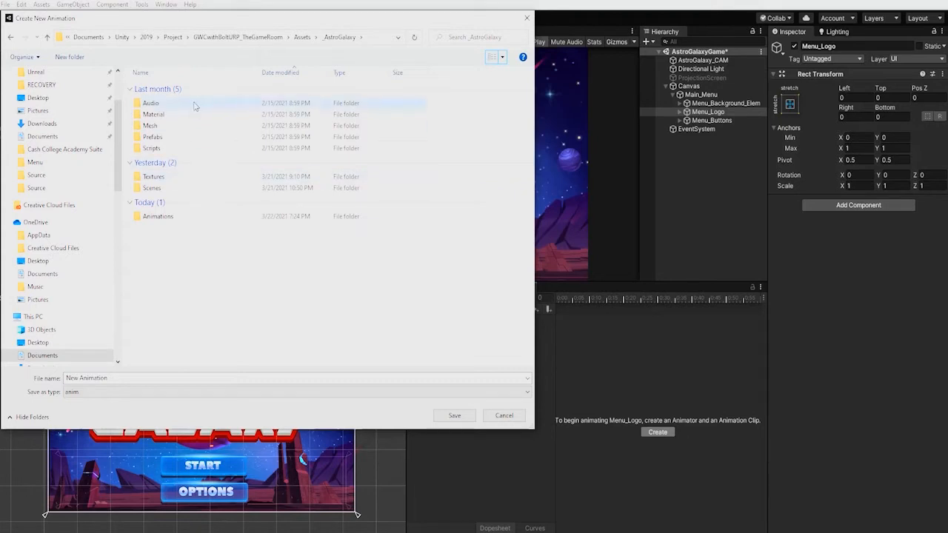
pyautogui.doubleClick(176, 217)
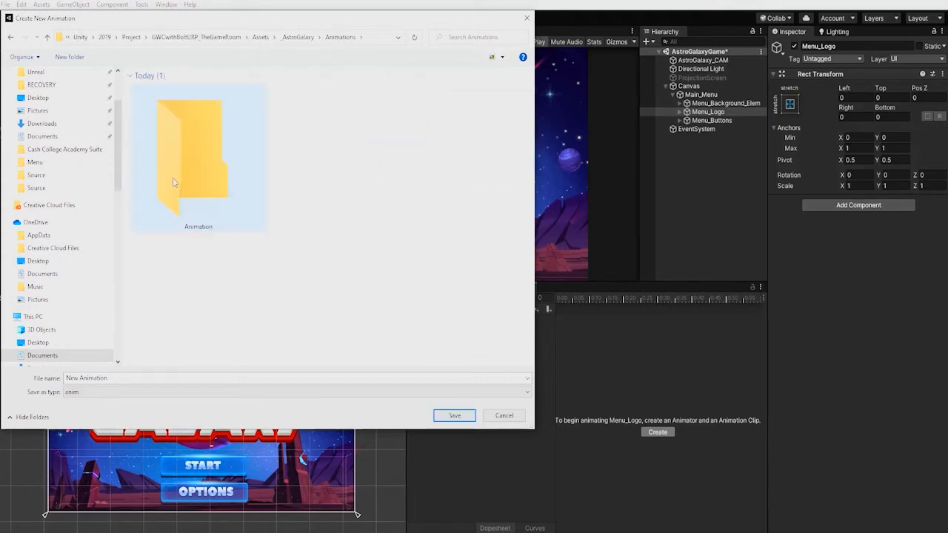
pyautogui.doubleClick(186, 175)
pyautogui.write('AG_MainMenu_')
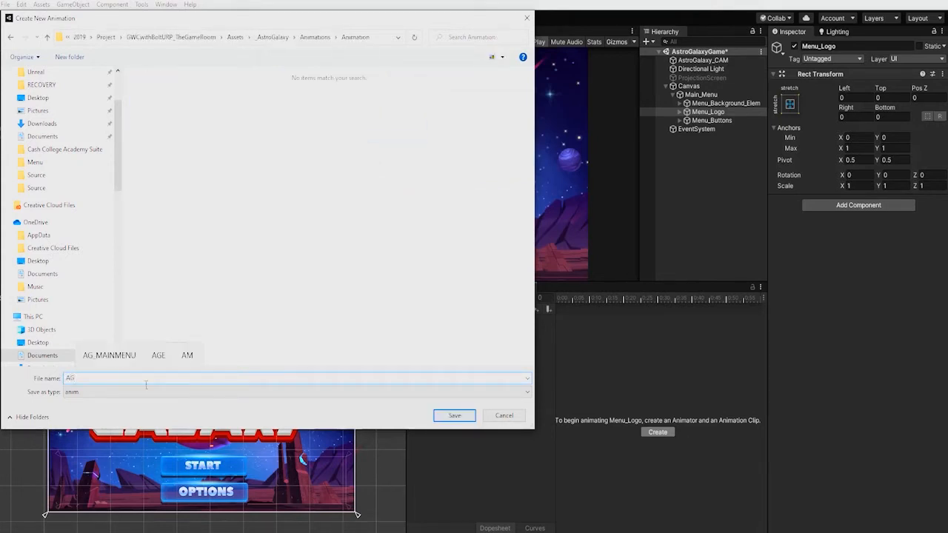
pyautogui.write('Logo_ANIM')
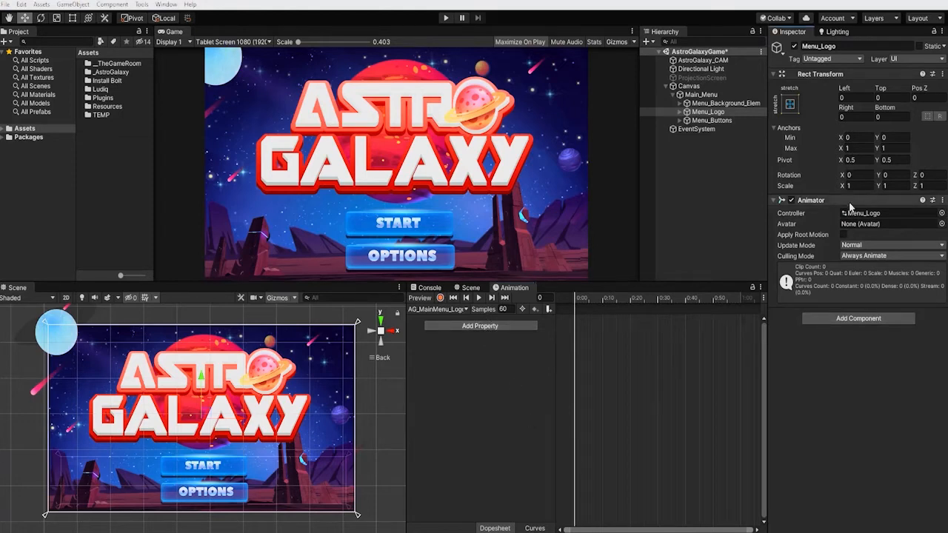
pyautogui.click(864, 215)
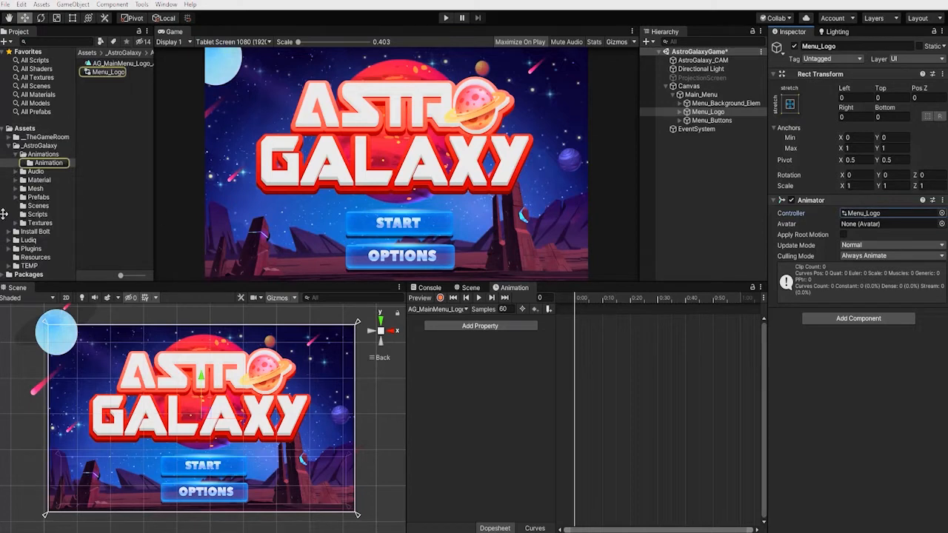
pyautogui.moveTo(158, 77); pyautogui.dragTo(197, 77)
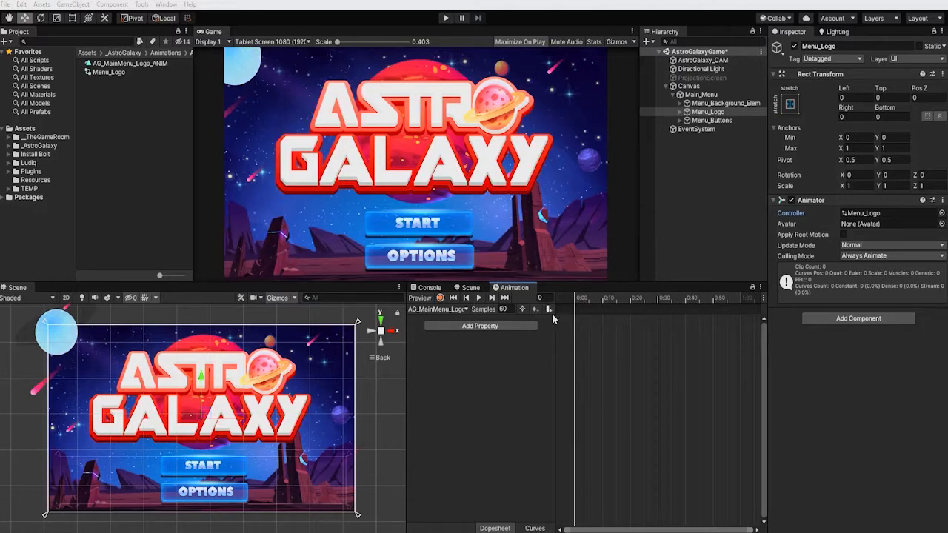
# Set the clip's sample rate to 30 and add the Astro_Logo Rect Transform Scale property
pyautogui.click(502, 309)
pyautogui.click(489, 331)
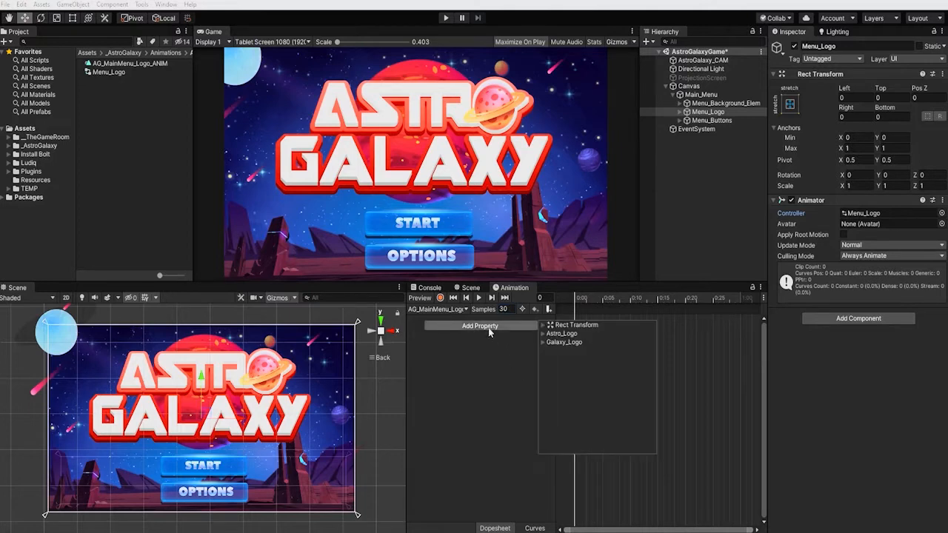
pyautogui.click(544, 335)
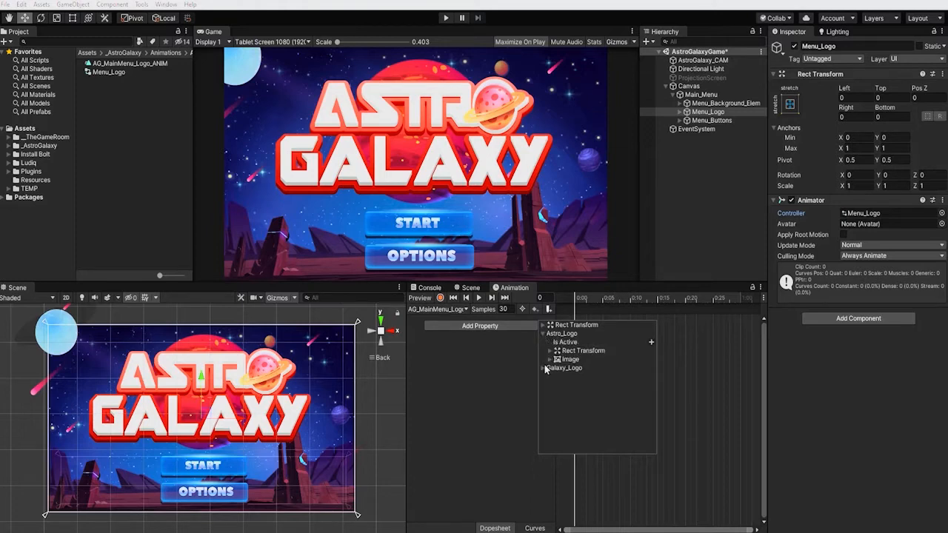
pyautogui.click(545, 368)
pyautogui.click(549, 351)
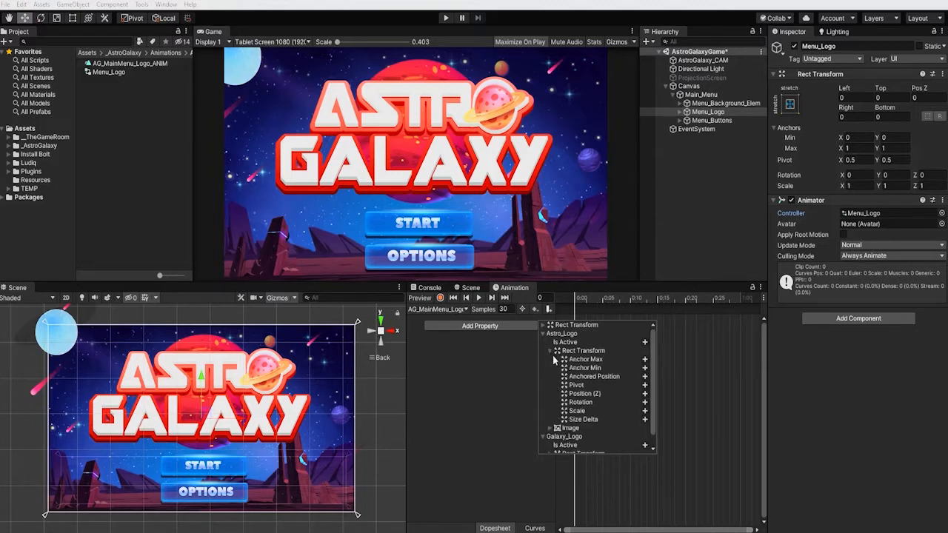
pyautogui.click(644, 412)
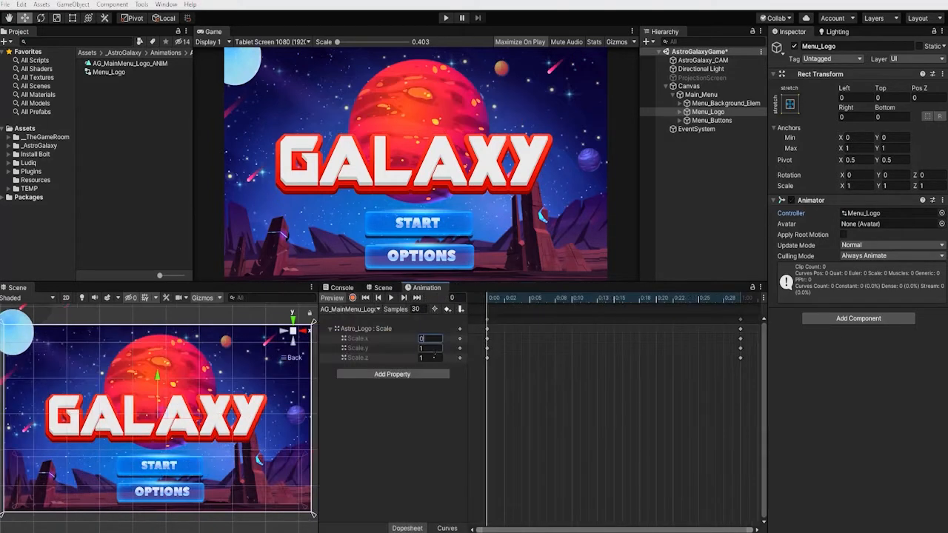
# Set Astro_Logo's X, Y and Z scale to 0 at frame 0
pyautogui.press('Tab')
pyautogui.write('0')
pyautogui.press('Tab')
pyautogui.scroll(-3, 567, 396)
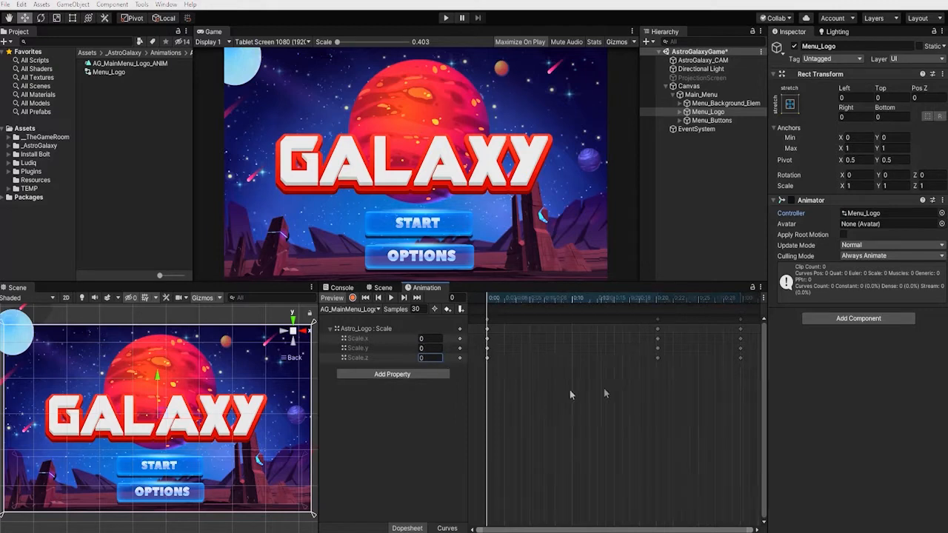
# Preview the Astro_Logo scale animation and return the playhead to frame 0
pyautogui.moveTo(489, 300)
pyautogui.mouseDown()
pyautogui.moveTo(660, 300)
pyautogui.moveTo(477, 304)
pyautogui.mouseUp()
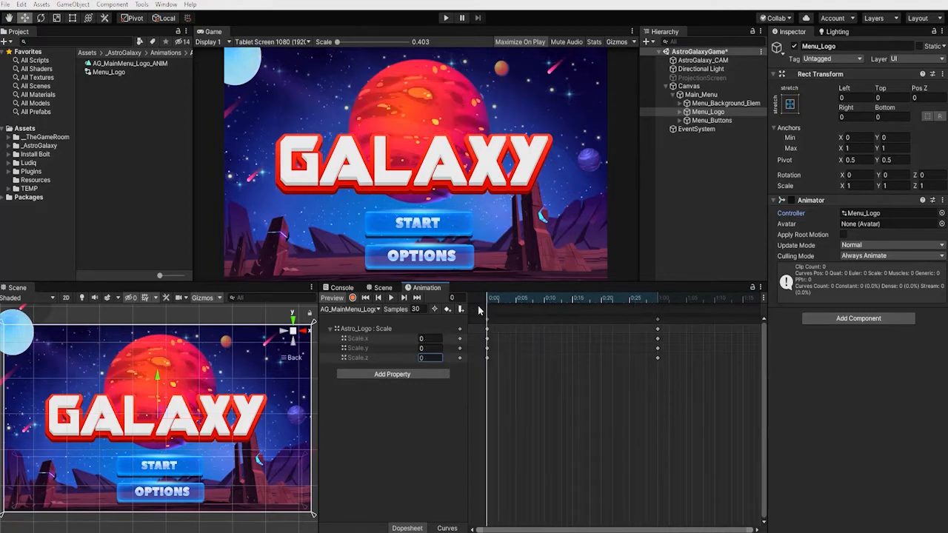
pyautogui.click(391, 298)
pyautogui.click(391, 299)
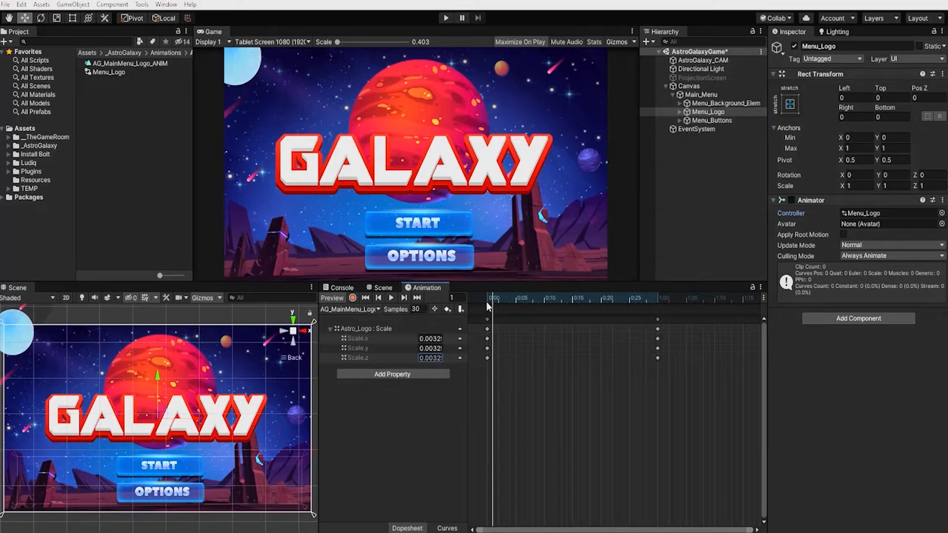
pyautogui.moveTo(493, 300); pyautogui.dragTo(474, 305)
# Shift all Astro_Logo scale keyframes so they start at frame 5, and play the animation through to check it
pyautogui.moveTo(687, 420); pyautogui.dragTo(471, 289)
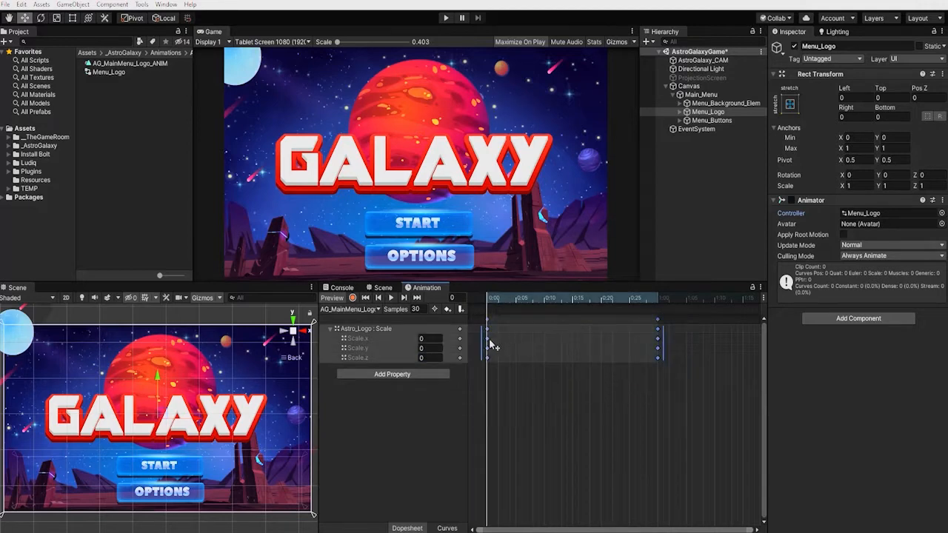
pyautogui.moveTo(490, 330); pyautogui.dragTo(519, 330)
pyautogui.click(391, 298)
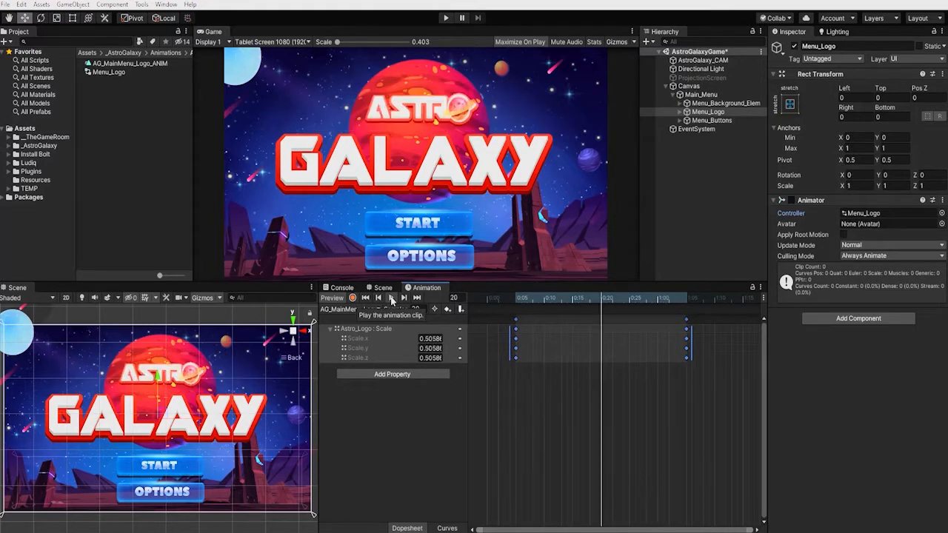
pyautogui.click(694, 301)
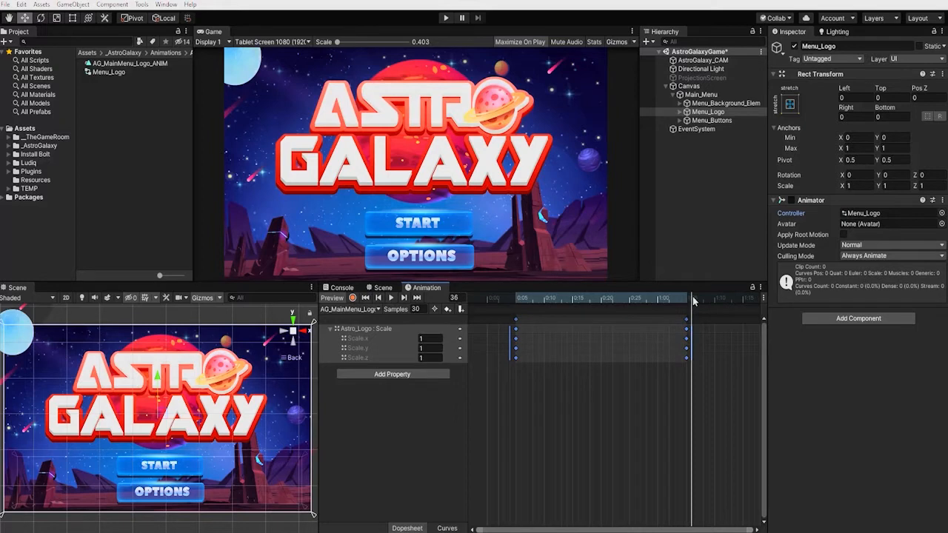
# Record a Galaxy_Logo scale keyframe of 0 on X, Y and Z at frame 5
pyautogui.click(516, 300)
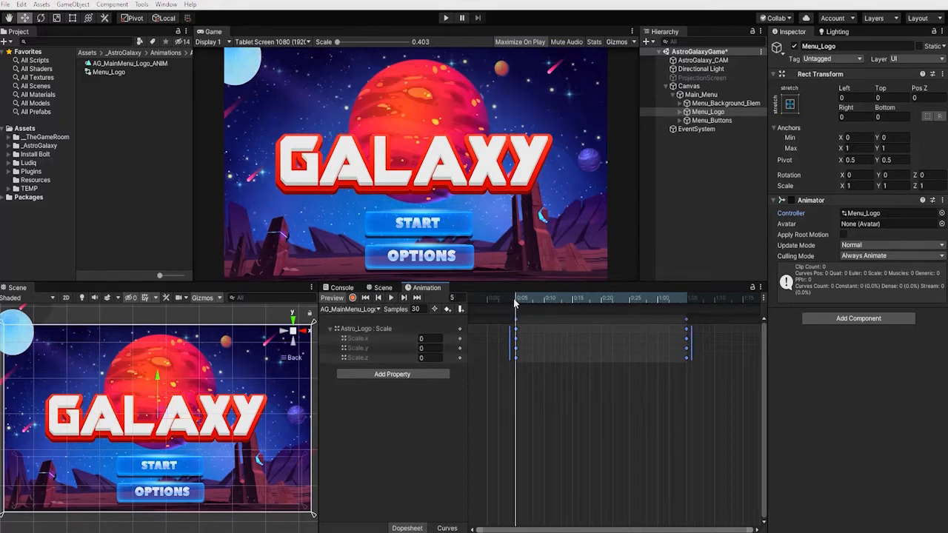
pyautogui.click(353, 297)
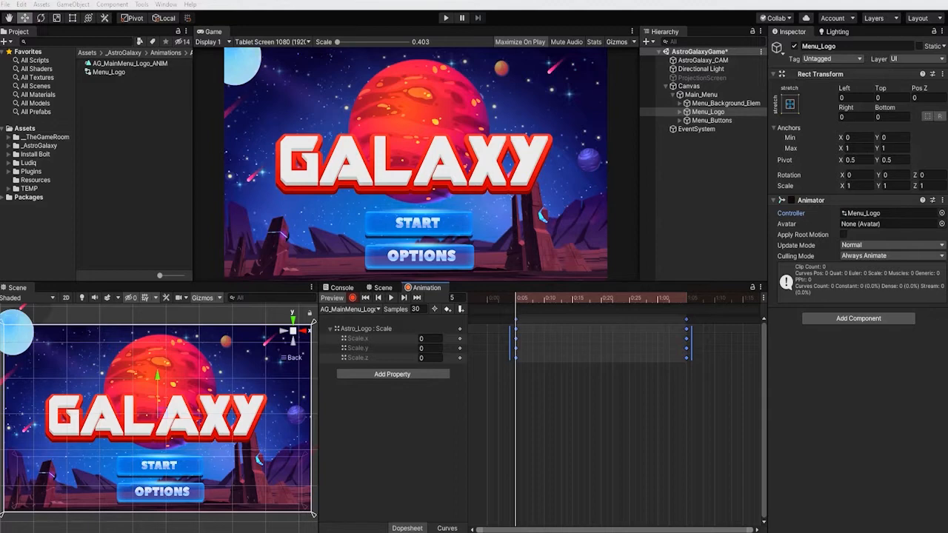
pyautogui.click(678, 112)
pyautogui.click(715, 129)
pyautogui.click(856, 186)
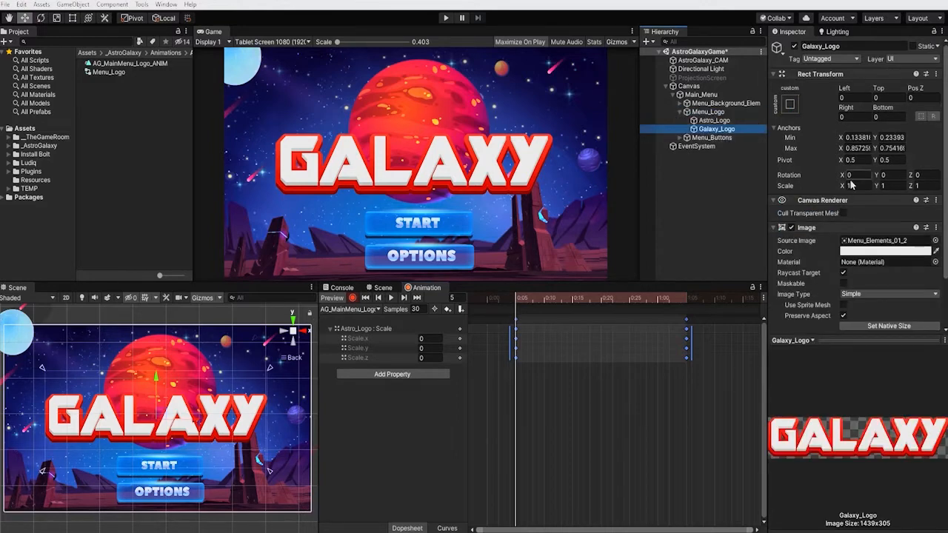
pyautogui.write('0')
pyautogui.click(896, 186)
pyautogui.write('0')
pyautogui.click(926, 186)
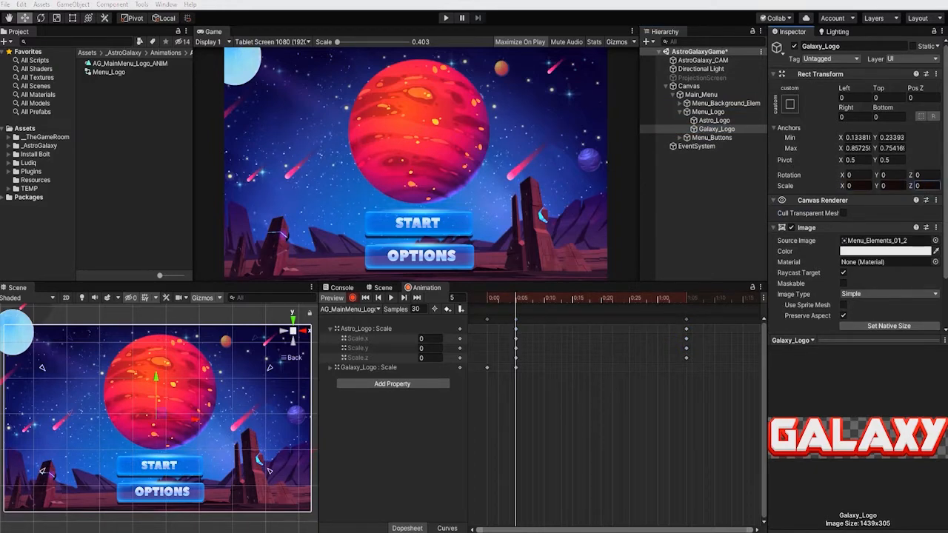
# Move Galaxy_Logo's frame 5 scale keyframe to frame 35, and set its X, Y and Z scale to 1 at frame 65
pyautogui.moveTo(518, 304); pyautogui.dragTo(674, 338)
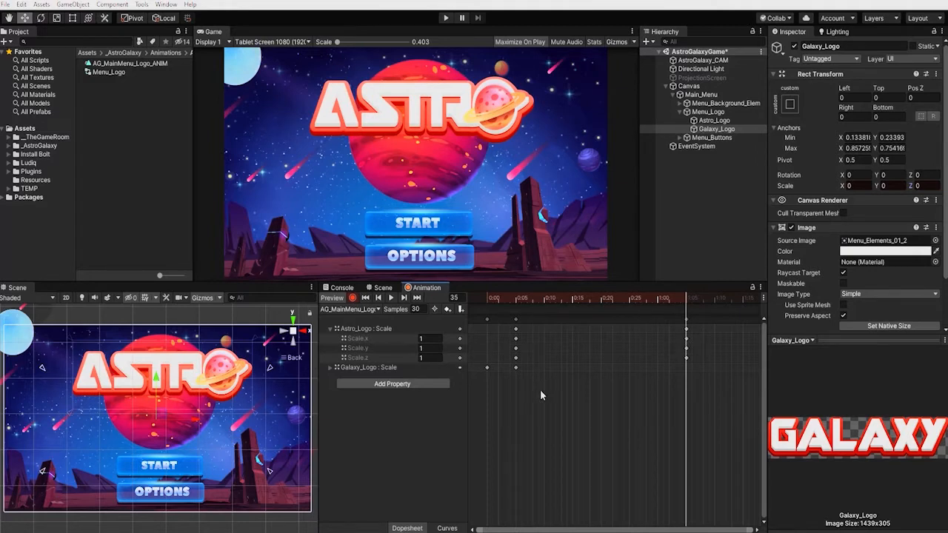
pyautogui.moveTo(515, 368); pyautogui.dragTo(686, 376)
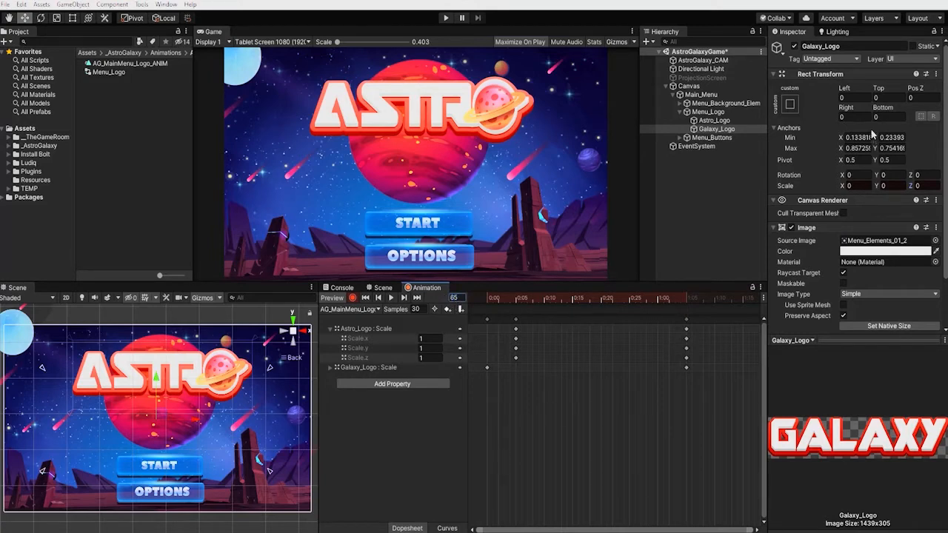
pyautogui.write('11')
pyautogui.press('Tab')
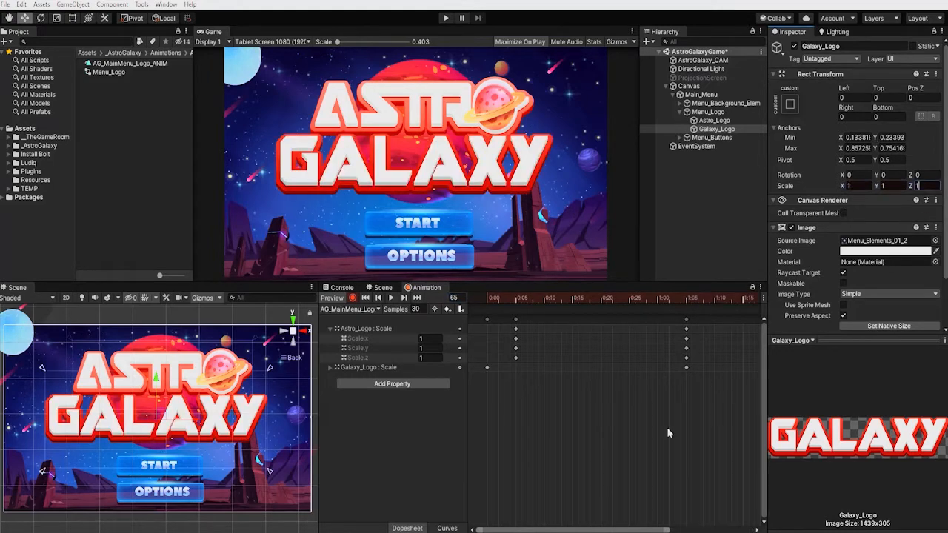
# Move Galaxy_Logo's first scale keyframe to frame 5 and set its X, Y and Z scale to 0
pyautogui.moveTo(673, 531); pyautogui.dragTo(755, 530)
pyautogui.moveTo(741, 300); pyautogui.dragTo(509, 314)
pyautogui.moveTo(488, 367); pyautogui.dragTo(508, 368)
pyautogui.click(858, 186)
pyautogui.write('0')
pyautogui.click(895, 186)
pyautogui.write('0')
pyautogui.click(924, 187)
pyautogui.write('0')
pyautogui.press('Return')
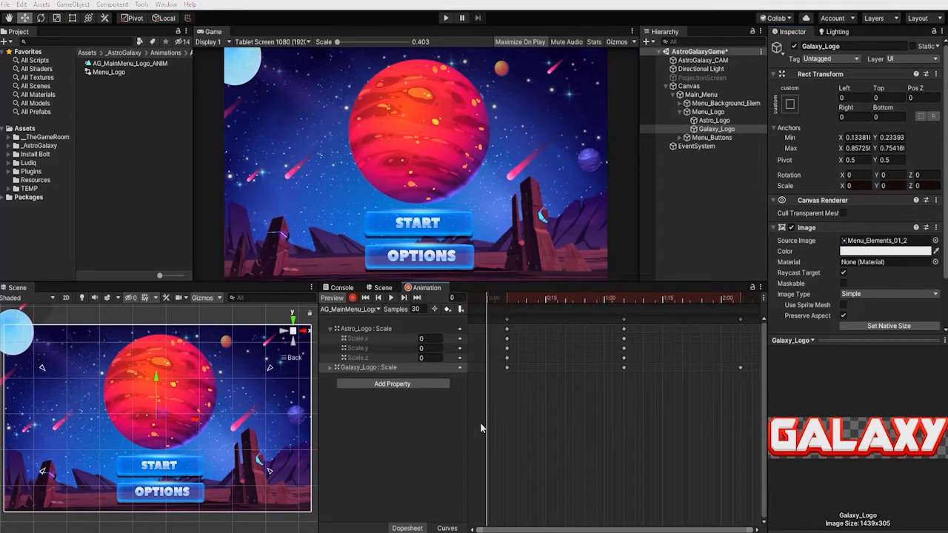
# Stop recording and play back the animation of both logo parts
pyautogui.click(353, 298)
pyautogui.click(391, 298)
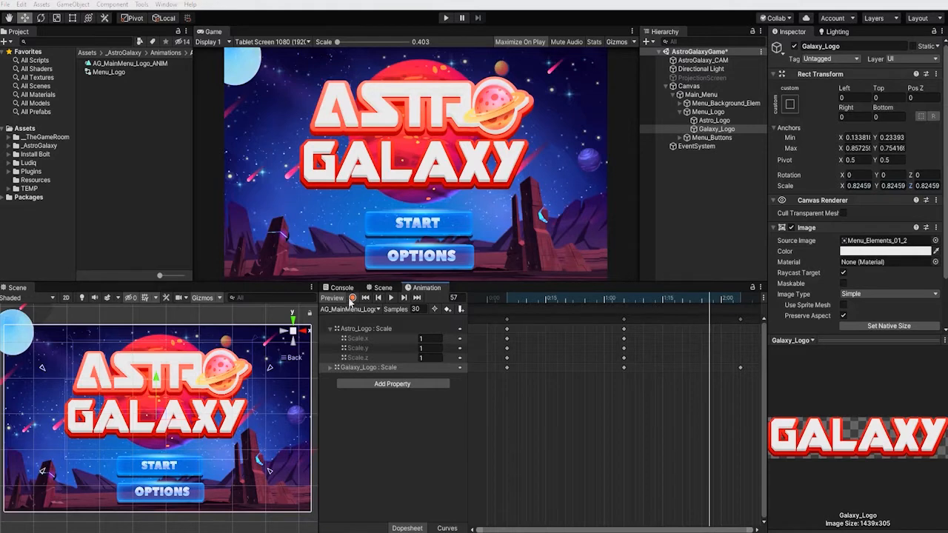
# Record an Astro_Logo overshoot keyframe at frame 40 with its scale set to 1.15
pyautogui.click(353, 298)
pyautogui.moveTo(707, 300); pyautogui.dragTo(642, 299)
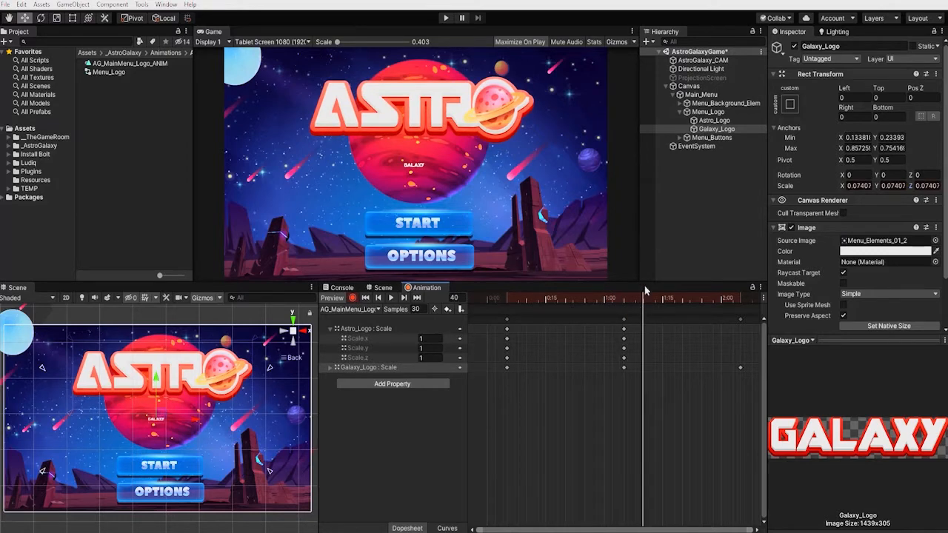
pyautogui.click(165, 378)
pyautogui.press('t')
pyautogui.moveTo(164, 378); pyautogui.dragTo(172, 378)
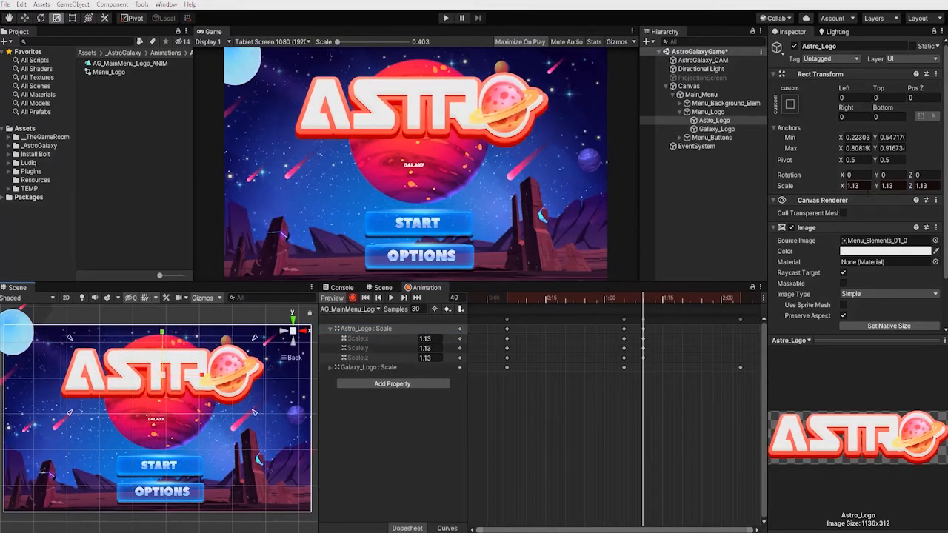
pyautogui.click(863, 185)
pyautogui.write('1.15')
pyautogui.click(896, 186)
pyautogui.write('1.5')
pyautogui.press('BackSpace')
pyautogui.write('15')
pyautogui.click(937, 189)
# Record an Astro_Logo keyframe at frame 45 with its X, Y and Z scale set to 1
pyautogui.moveTo(657, 298)
pyautogui.mouseDown()
pyautogui.moveTo(643, 300)
pyautogui.moveTo(662, 297)
pyautogui.mouseUp()
pyautogui.click(859, 186)
pyautogui.write('1')
pyautogui.click(887, 186)
pyautogui.write('1')
pyautogui.click(931, 187)
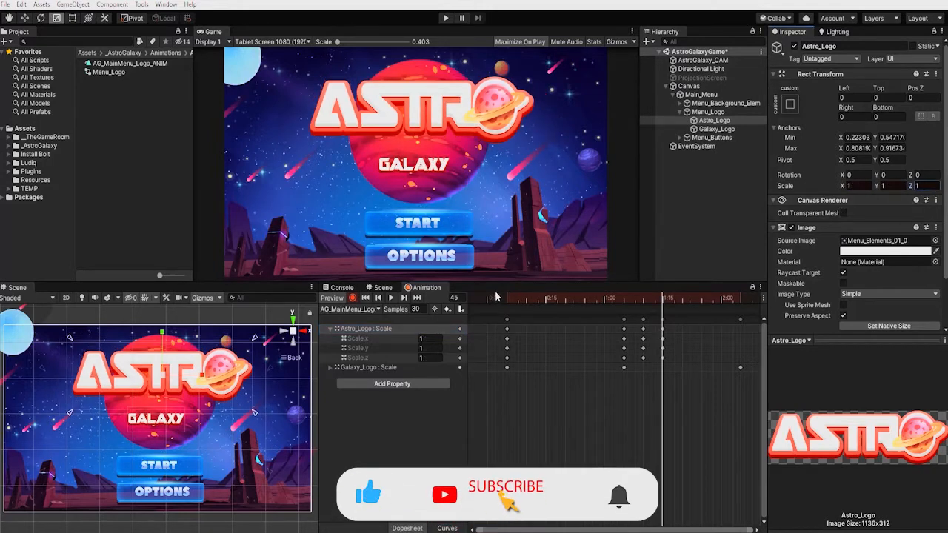
# Play back the logo animation from the start
pyautogui.click(365, 298)
pyautogui.click(391, 298)
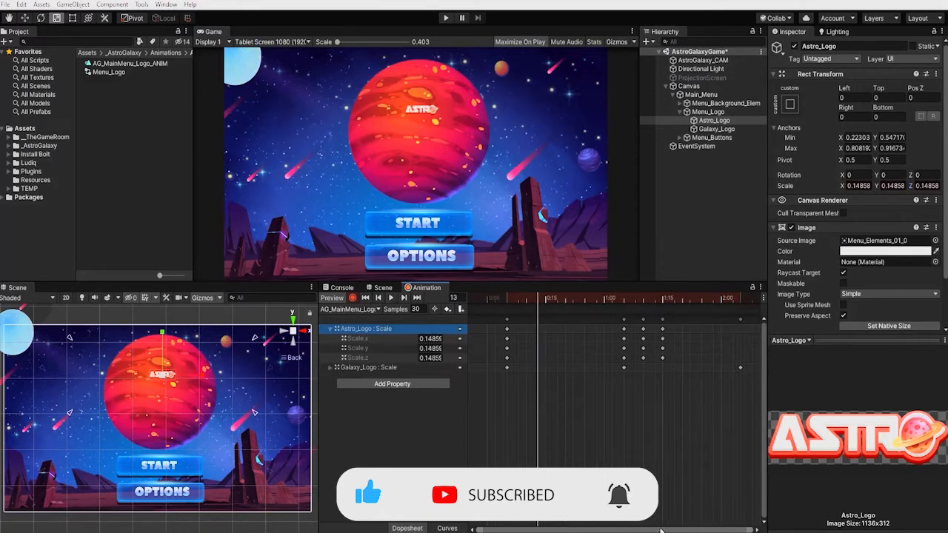
pyautogui.click(742, 297)
# Record a Galaxy_Logo overshoot keyframe at frame 70 with its X, Y and Z scale set to 1.15
pyautogui.click(454, 297)
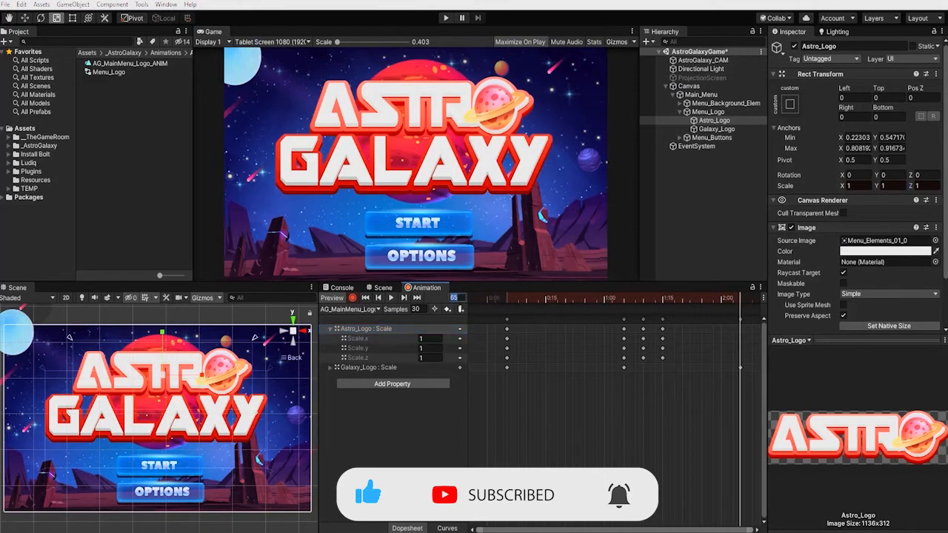
pyautogui.write('70')
pyautogui.press('Return')
pyautogui.click(717, 129)
pyautogui.click(859, 186)
pyautogui.write('1.15')
pyautogui.press('Tab')
pyautogui.write('1.15')
pyautogui.press('Tab')
pyautogui.write('1.15')
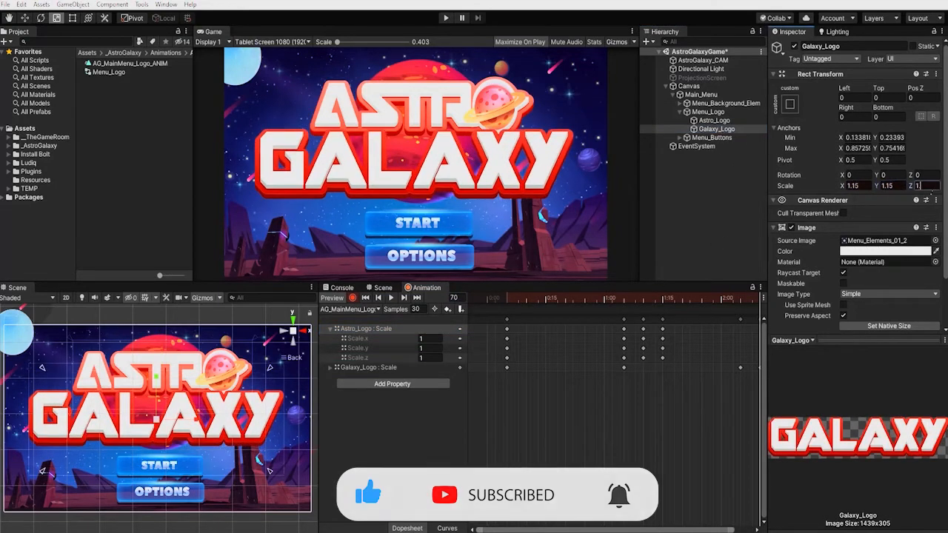
# Record a Galaxy_Logo keyframe at frame 75 with its X, Y and Z scale set to 1
pyautogui.click(454, 297)
pyautogui.write('75')
pyautogui.click(859, 186)
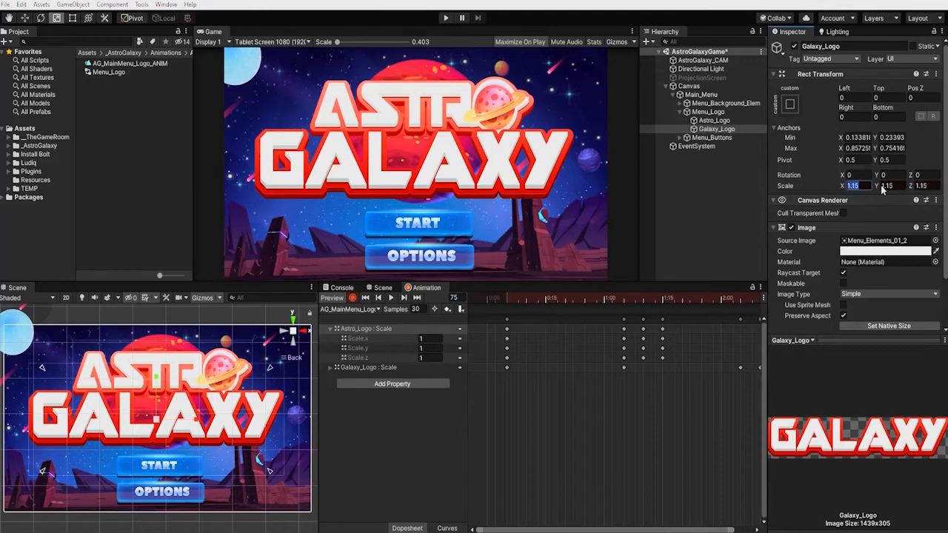
pyautogui.write('1')
pyautogui.press('Tab')
pyautogui.write('1')
pyautogui.press('Tab')
pyautogui.write('1')
# Play back the finished logo animation with both overshoots
pyautogui.scroll(-1, 494, 305)
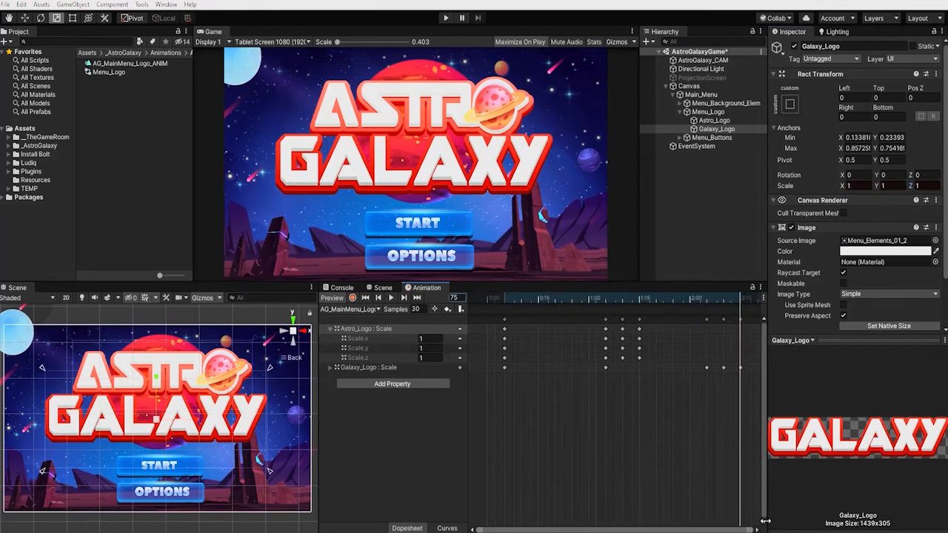
pyautogui.click(487, 299)
pyautogui.click(391, 298)
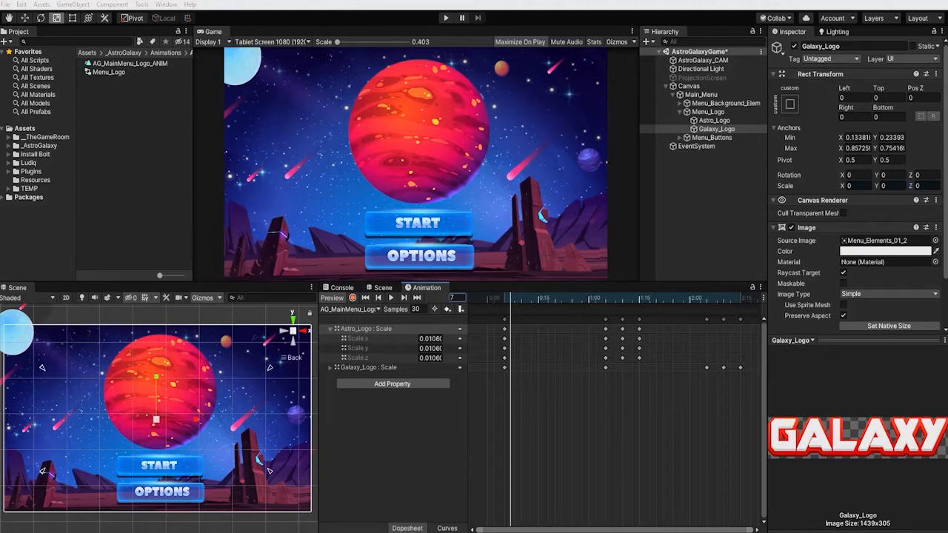
# Create an animation clip for Menu_Buttons and save it as AG_MainMenu_Button_ANIM
pyautogui.click(679, 112)
pyautogui.click(713, 113)
pyautogui.click(720, 120)
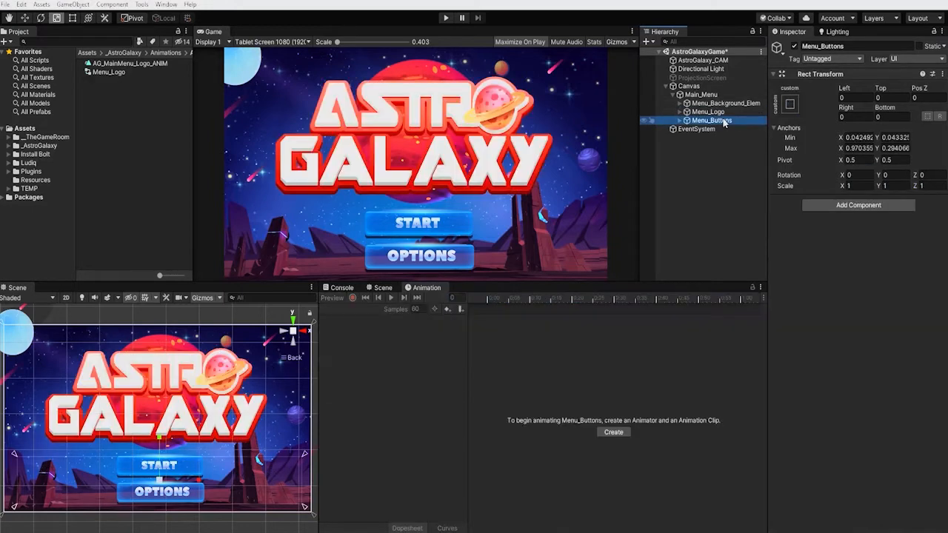
pyautogui.click(611, 433)
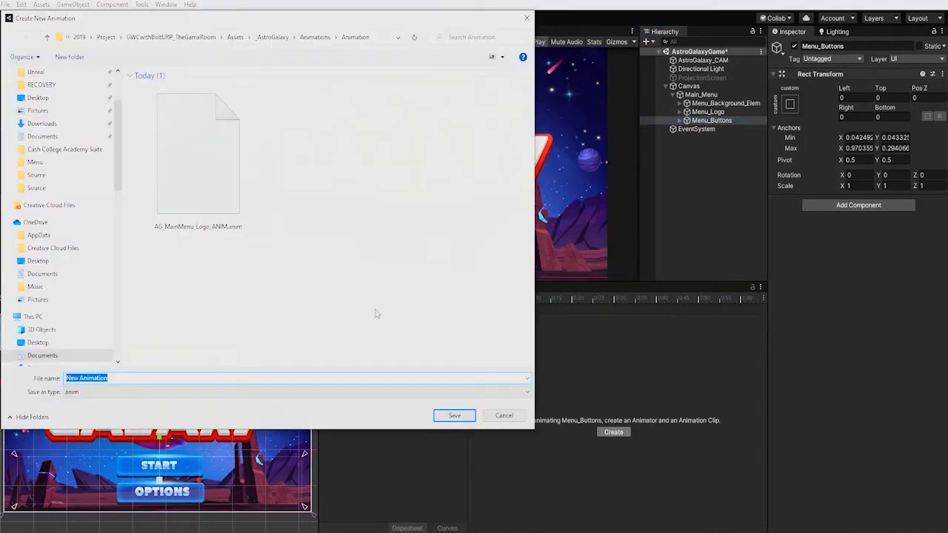
pyautogui.click(197, 231)
pyautogui.click(109, 380)
pyautogui.moveTo(108, 379); pyautogui.dragTo(123, 379)
pyautogui.write('Button')
pyautogui.press('Return')
# Record Start_Button and Option_Button scale keyframes at frame 5 with X, Y and Z set to 0
pyautogui.click(352, 297)
pyautogui.click(715, 128)
pyautogui.keyDown('shift'); pyautogui.click(718, 138); pyautogui.keyUp('shift')
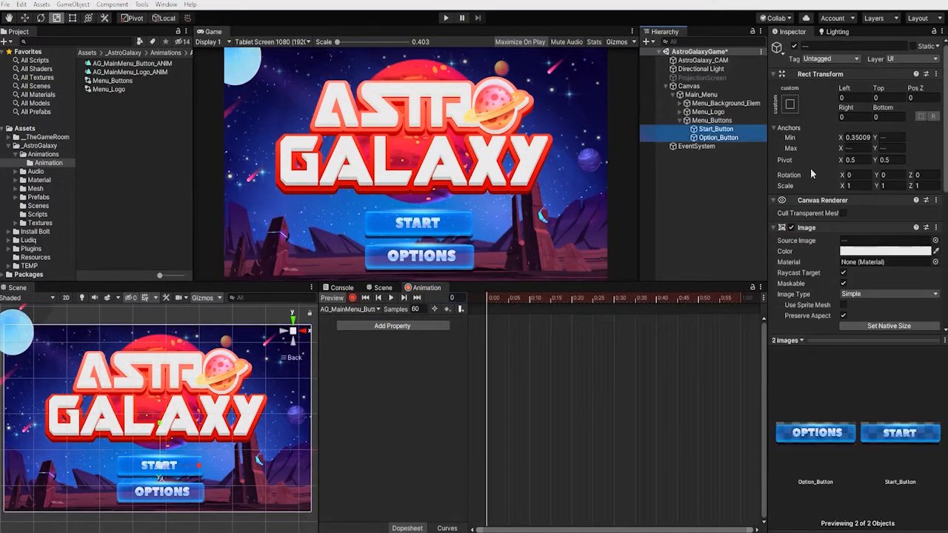
pyautogui.click(858, 186)
pyautogui.write('0')
pyautogui.click(893, 186)
pyautogui.write('0')
pyautogui.click(923, 188)
pyautogui.write('0')
pyautogui.moveTo(520, 373); pyautogui.dragTo(509, 344)
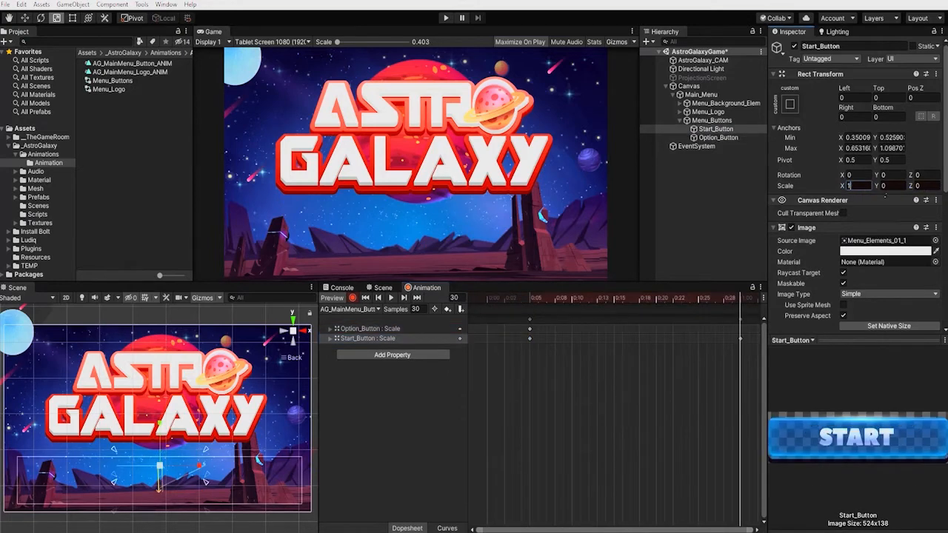
# Record a Start_Button keyframe at frame 40 with its X, Y and Z scale set to 0.9
pyautogui.click(741, 298)
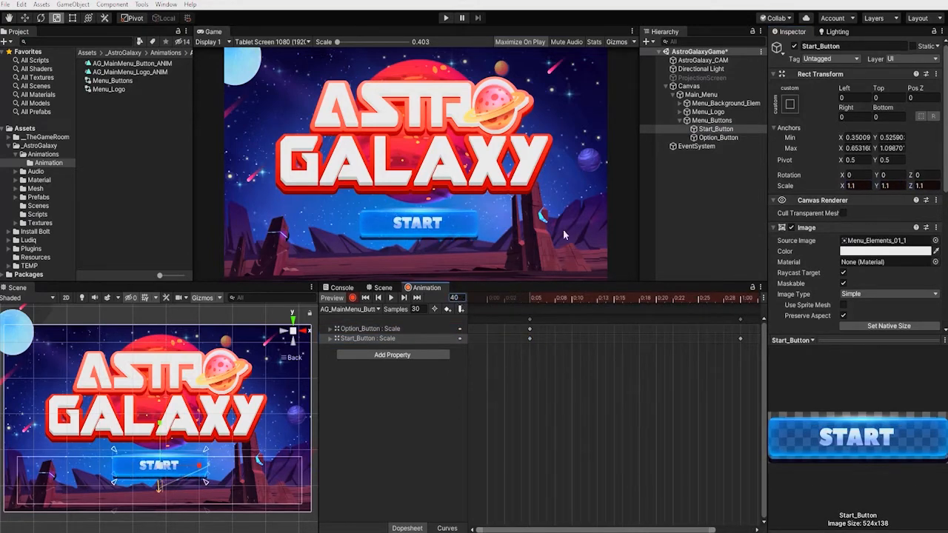
pyautogui.write('1')
pyautogui.press('Tab')
pyautogui.write('1')
pyautogui.press('Tab')
pyautogui.moveTo(689, 532); pyautogui.dragTo(755, 531)
pyautogui.moveTo(620, 299); pyautogui.dragTo(743, 323)
pyautogui.click(855, 185)
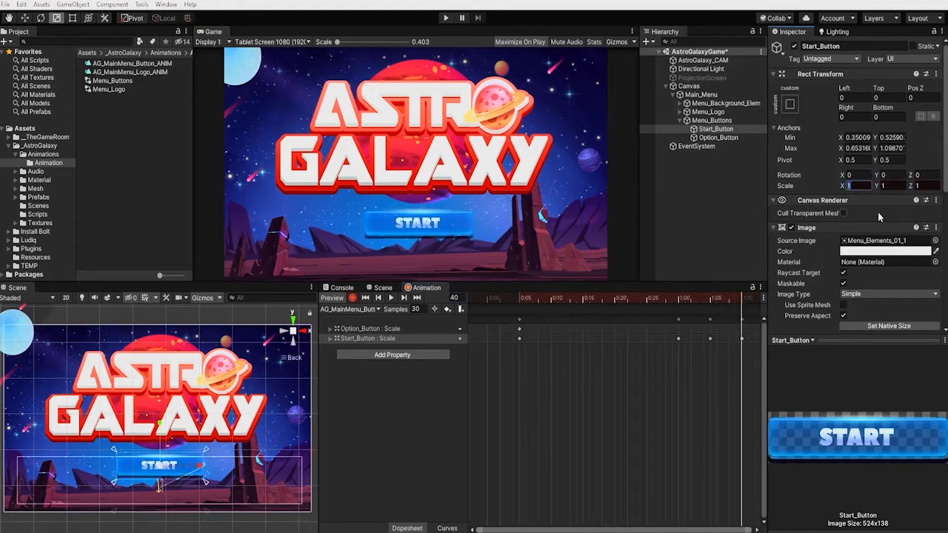
pyautogui.write('0.9')
pyautogui.press('Tab')
pyautogui.write('0.9')
pyautogui.press('Tab')
pyautogui.write('0.9')
# Review the Start_Button animation and delete its scale keyframe at frame 30
pyautogui.click(390, 297)
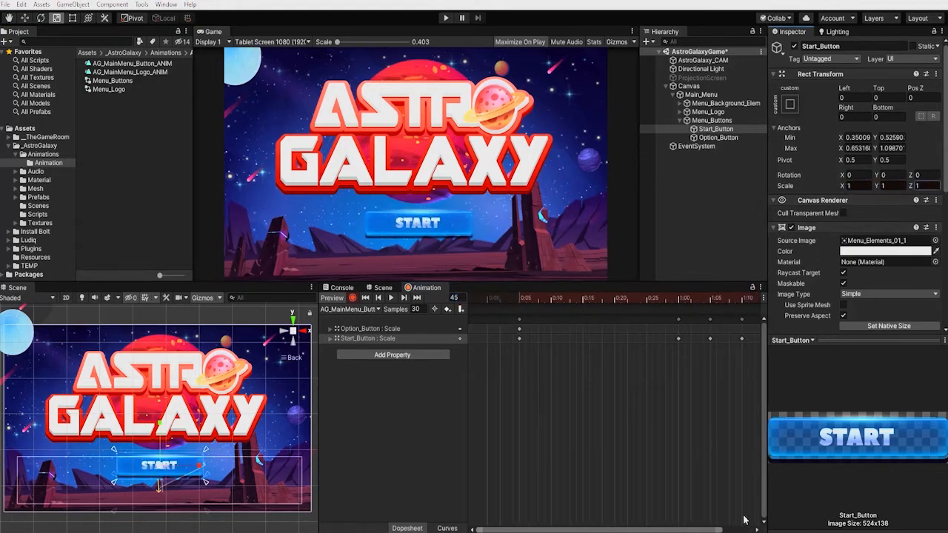
pyautogui.moveTo(518, 299); pyautogui.dragTo(686, 312)
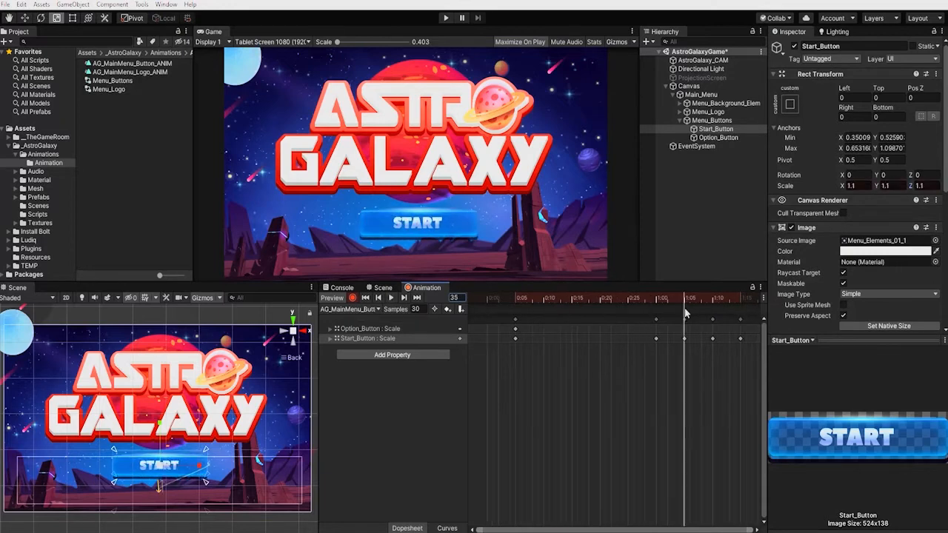
pyautogui.moveTo(639, 382); pyautogui.dragTo(661, 333)
pyautogui.press('Delete')
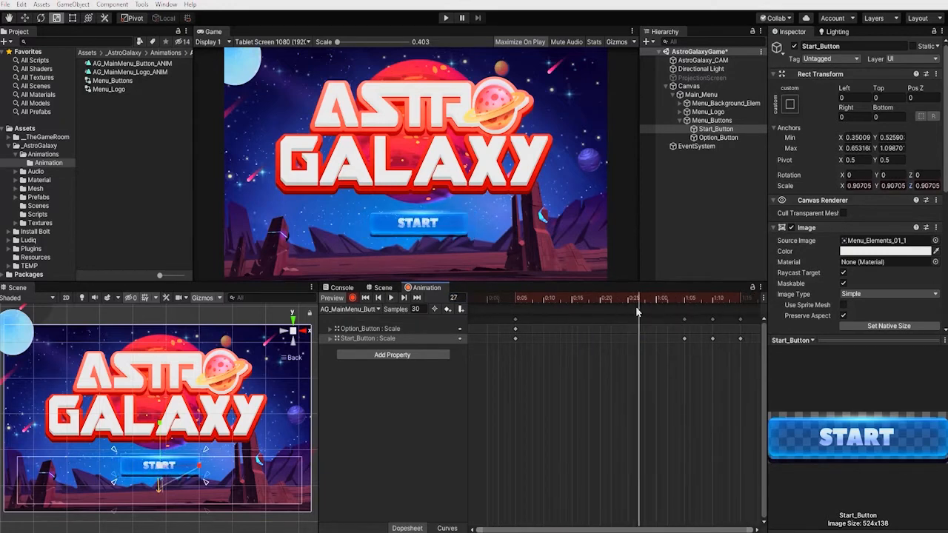
# Add keyframes for Option_Button's X, Y and Z scale at frame 30
pyautogui.click(329, 329)
pyautogui.click(460, 339)
pyautogui.click(474, 368)
pyautogui.click(460, 348)
pyautogui.click(474, 377)
pyautogui.click(460, 358)
pyautogui.click(474, 386)
# Record an Option_Button keyframe at frame 60 with its X, Y and Z scale set to 1
pyautogui.click(454, 297)
pyautogui.write('60')
pyautogui.press('Return')
pyautogui.click(400, 329)
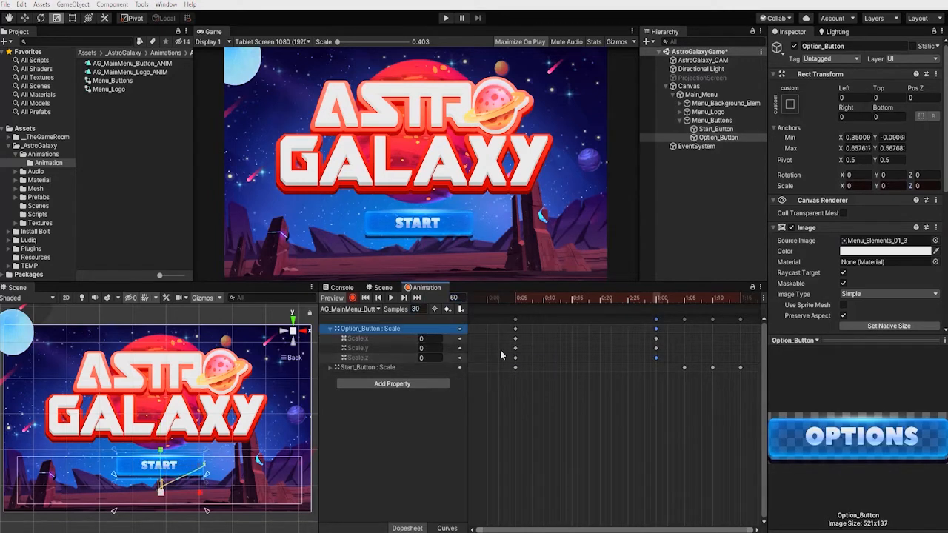
pyautogui.click(858, 186)
pyautogui.write('1')
pyautogui.press('Tab')
pyautogui.write('1')
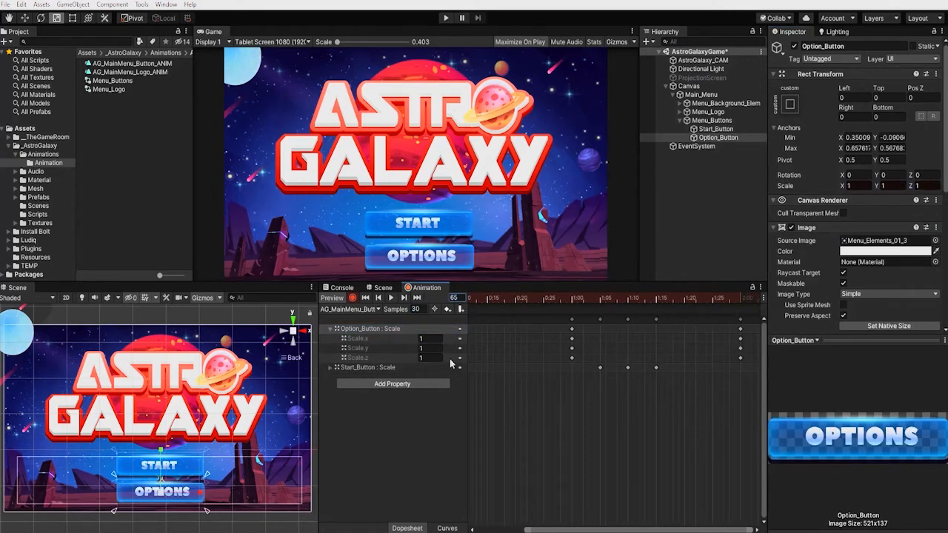
# Record an Option_Button overshoot keyframe at frame 65 with its X, Y and Z scale set to 1.1
pyautogui.click(436, 338)
pyautogui.write('1.1')
pyautogui.click(435, 349)
pyautogui.write('1.1')
pyautogui.click(431, 358)
pyautogui.write('1.1')
pyautogui.moveTo(626, 531); pyautogui.dragTo(645, 531)
# Record an Option_Button keyframe at frame 70 with its X, Y and Z scale set to 0.9
pyautogui.click(454, 298)
pyautogui.write('70')
pyautogui.press('Return')
pyautogui.click(434, 338)
pyautogui.write('.9')
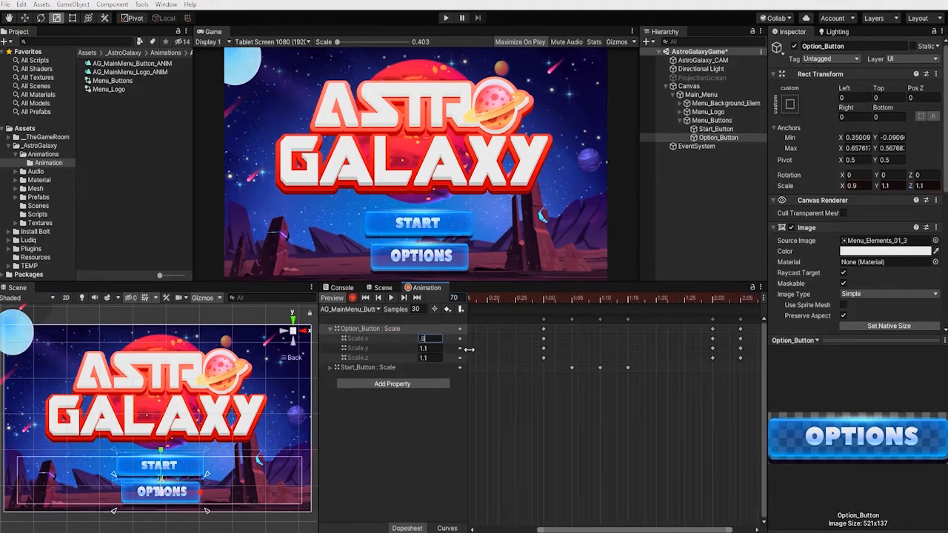
pyautogui.click(434, 348)
pyautogui.write('.9')
pyautogui.click(434, 358)
pyautogui.write('.9')
# Record an Option_Button keyframe at frame 75 with its X, Y and Z scale set to 1
pyautogui.moveTo(690, 530); pyautogui.dragTo(704, 530)
pyautogui.click(455, 298)
pyautogui.write('75')
pyautogui.press('Return')
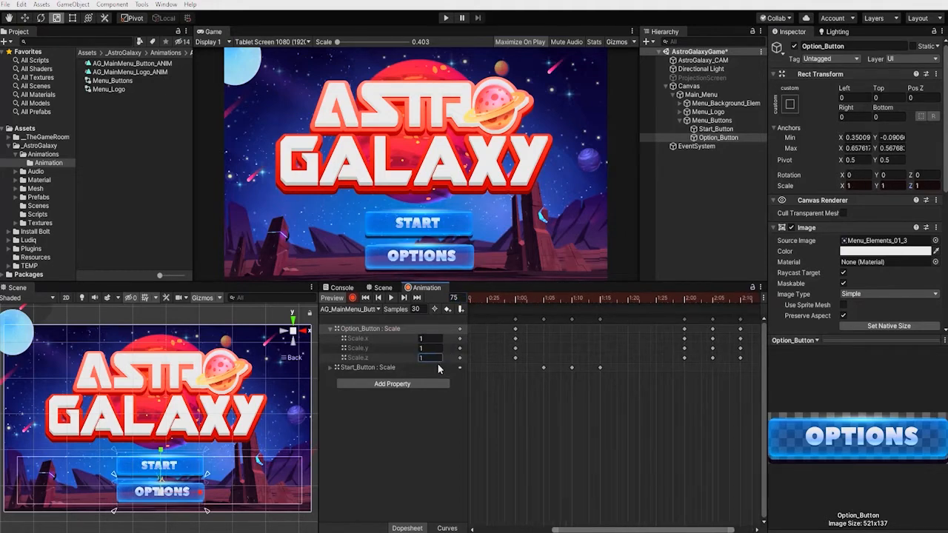
# Play back the button animation, set its sample rate to 40 and replay it
pyautogui.click(391, 297)
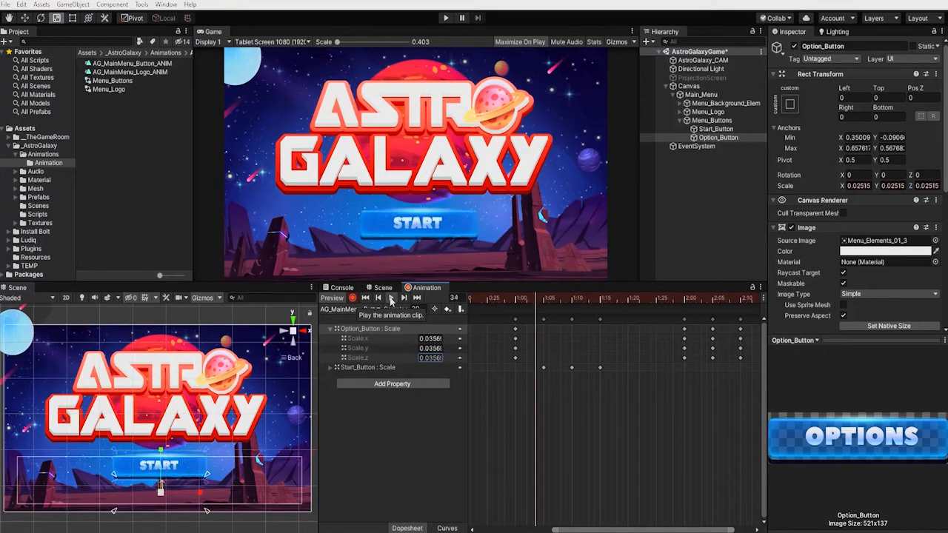
pyautogui.click(391, 297)
pyautogui.click(419, 309)
pyautogui.click(423, 321)
pyautogui.click(419, 309)
pyautogui.write('40')
pyautogui.press('Return')
pyautogui.click(391, 297)
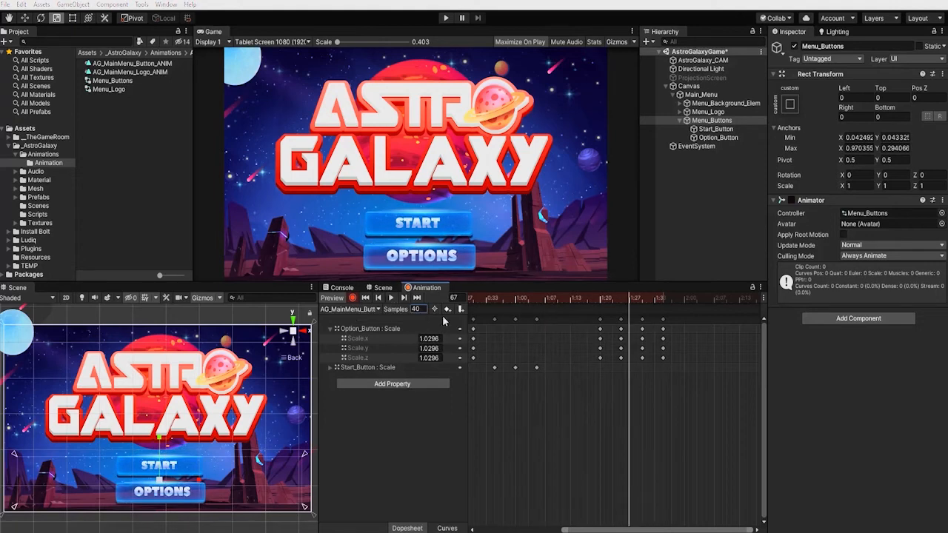
# Try sample rates of 60, 90 and 10 on the button animation, playing it back to compare speeds
pyautogui.click(416, 309)
pyautogui.write('60')
pyautogui.press('Return')
pyautogui.click(391, 297)
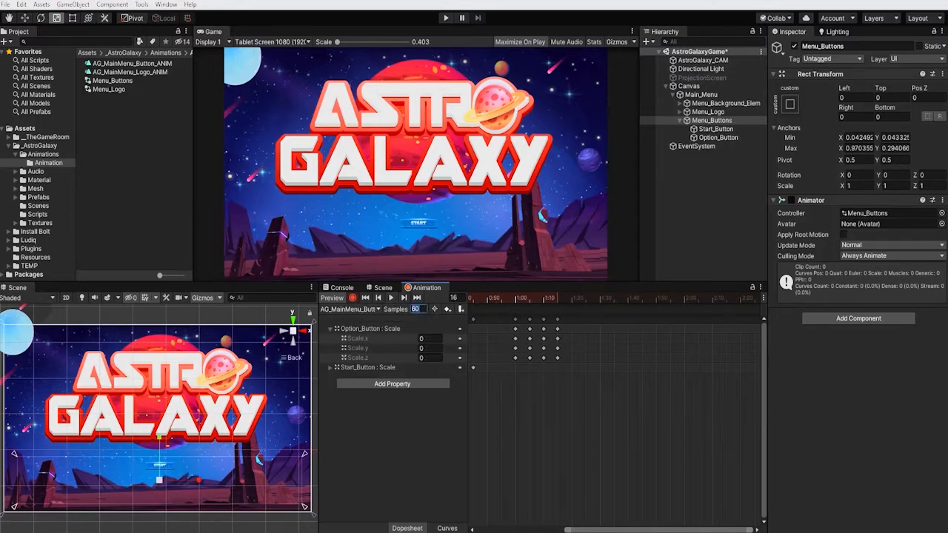
pyautogui.press('Return')
pyautogui.click(392, 297)
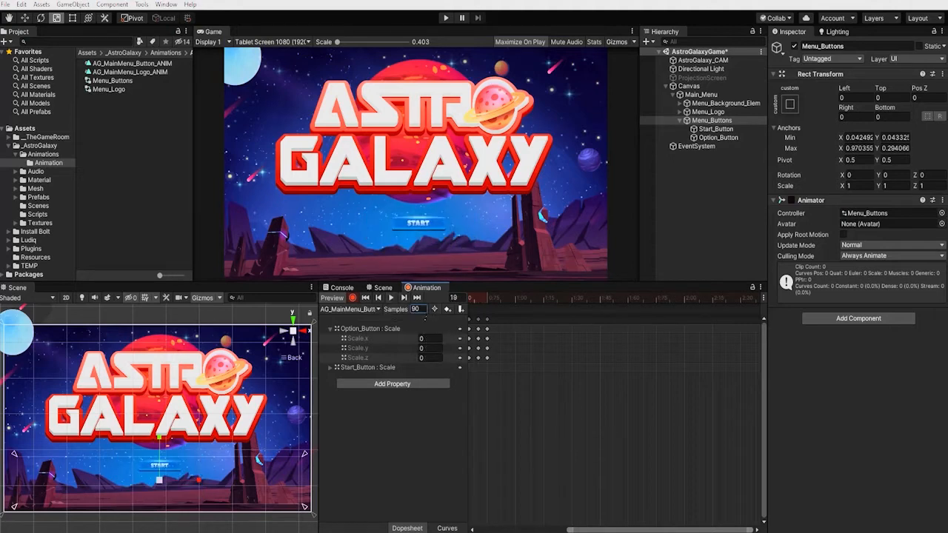
pyautogui.press('Return')
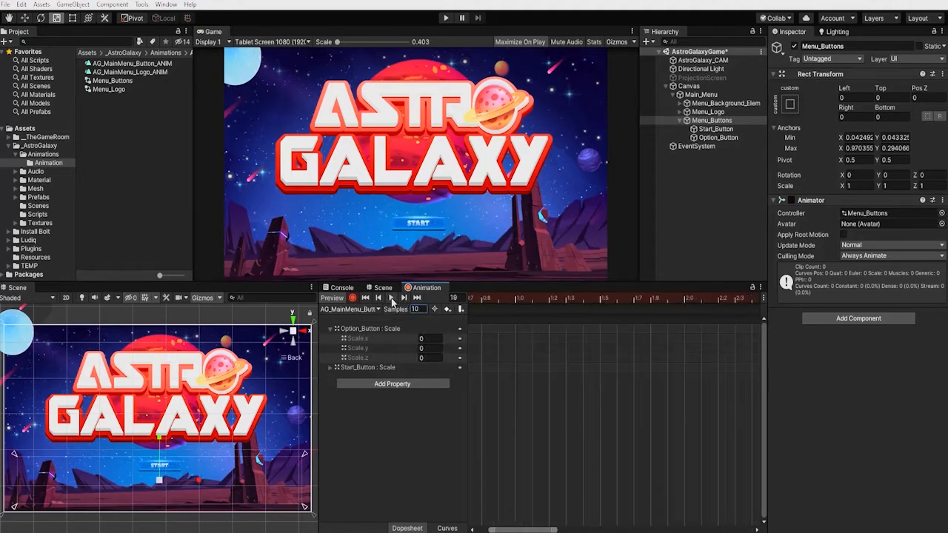
pyautogui.click(392, 297)
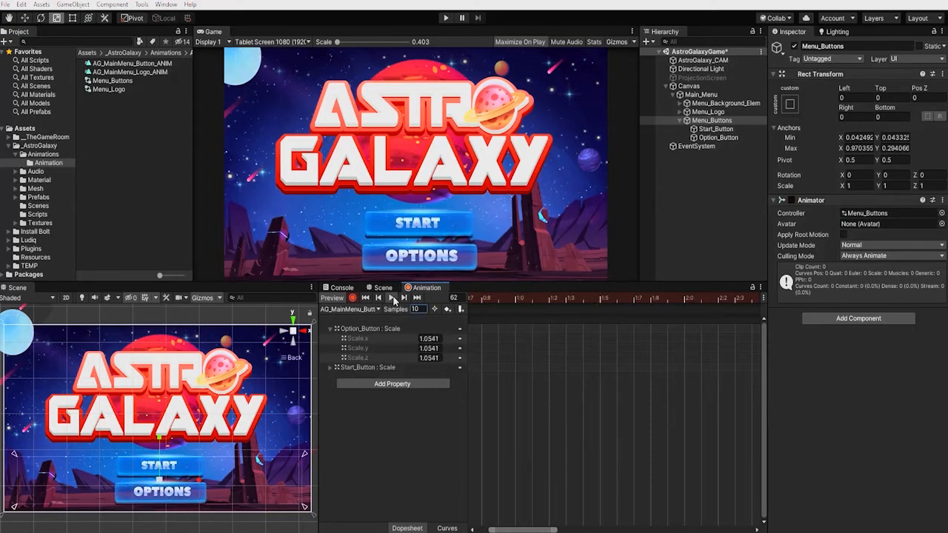
# Return the button animation's sample rate to 40 and stop recording
pyautogui.click(420, 310)
pyautogui.write('40')
pyautogui.press('Return')
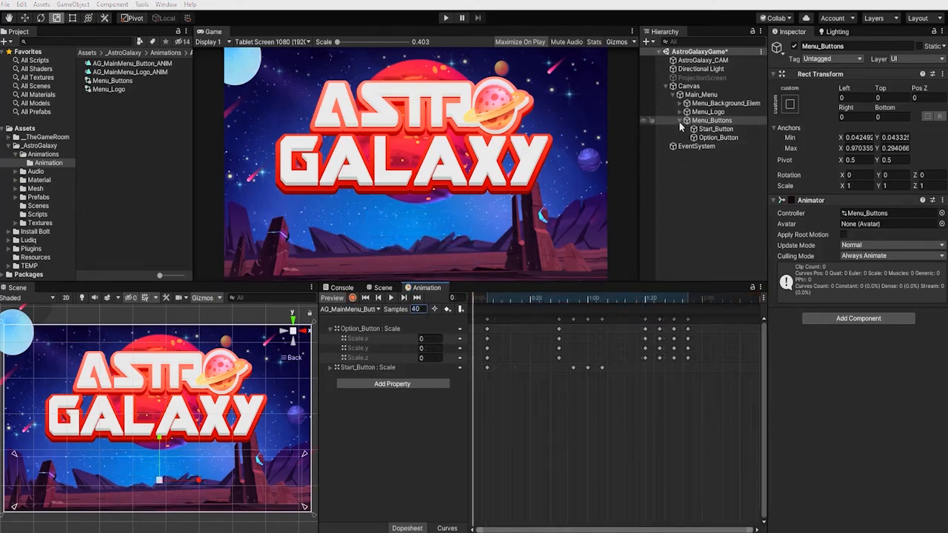
# Create an animation clip for Menu_Background_Elem and save it as AG_MainMenu_Background_ANIM
pyautogui.click(679, 120)
pyautogui.click(719, 103)
pyautogui.click(614, 432)
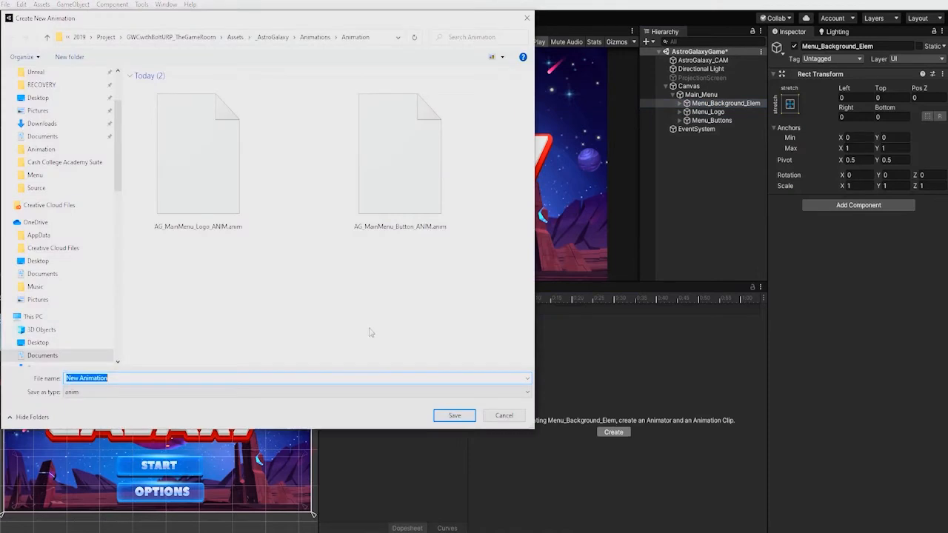
pyautogui.click(177, 215)
pyautogui.click(113, 378)
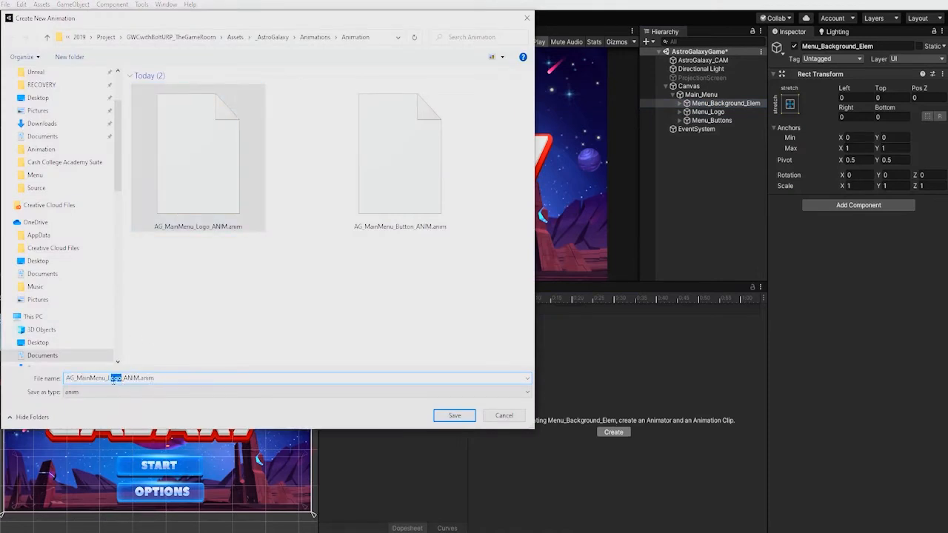
pyautogui.write('Background')
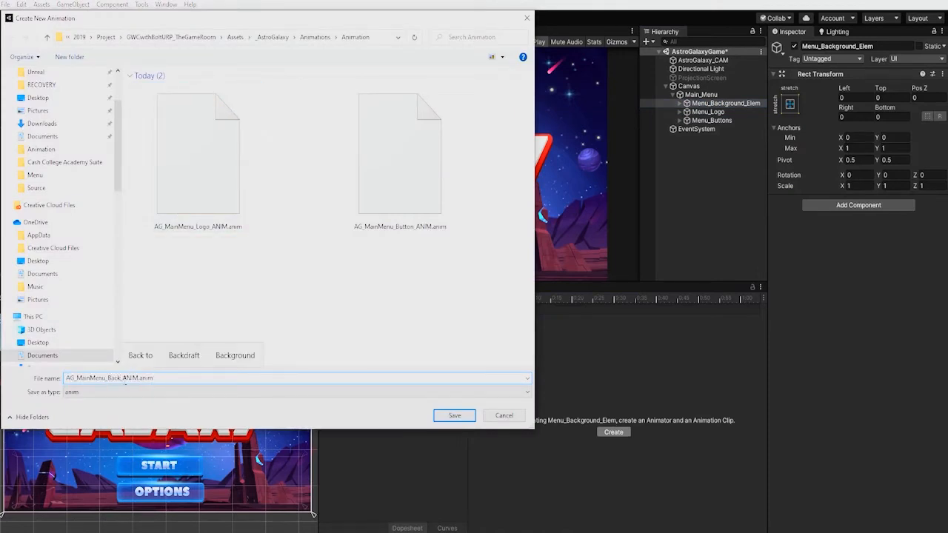
pyautogui.press('Return')
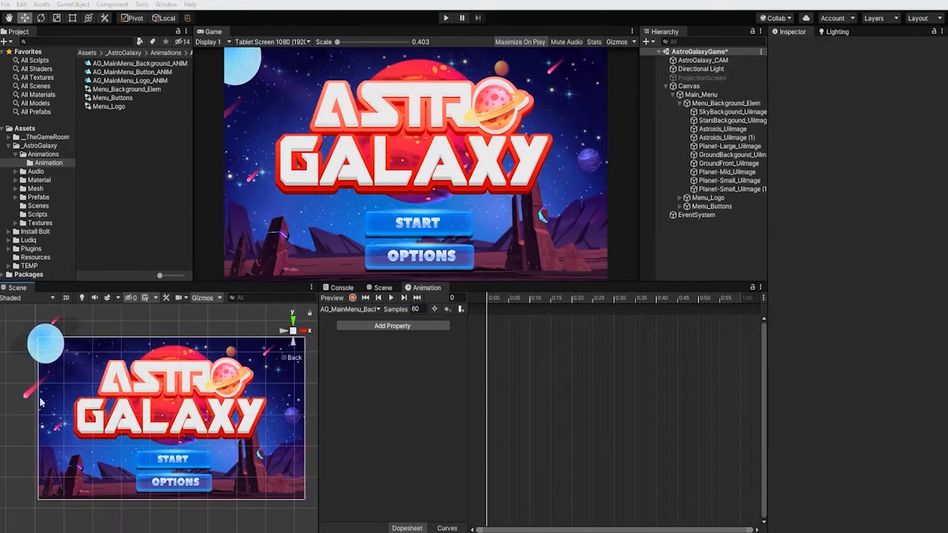
# Move Astroids_UiImage (1) off the left side of the canvas, to about Left -491 and Top 192
pyautogui.click(41, 402)
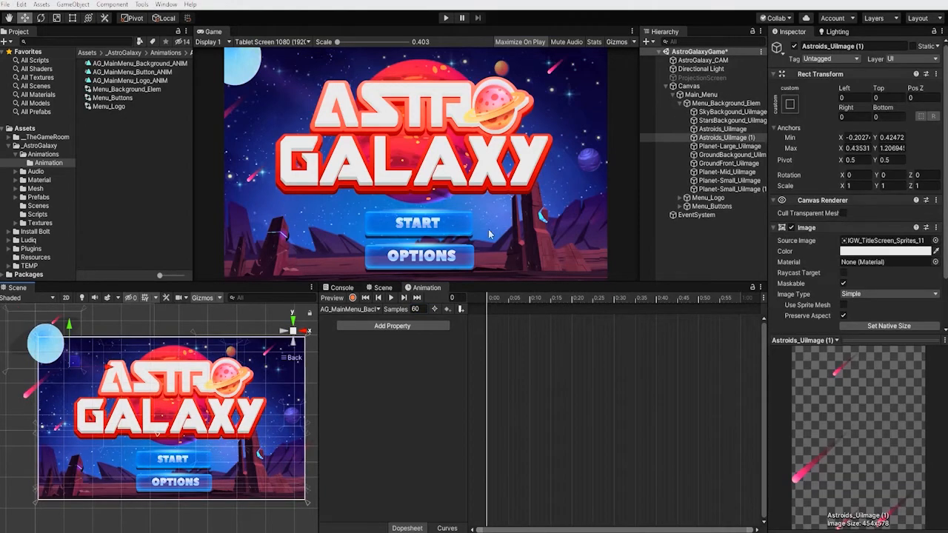
pyautogui.scroll(-1, 22, 389)
pyautogui.moveTo(186, 423); pyautogui.dragTo(133, 457, button='middle')
pyautogui.scroll(-1, 121, 470)
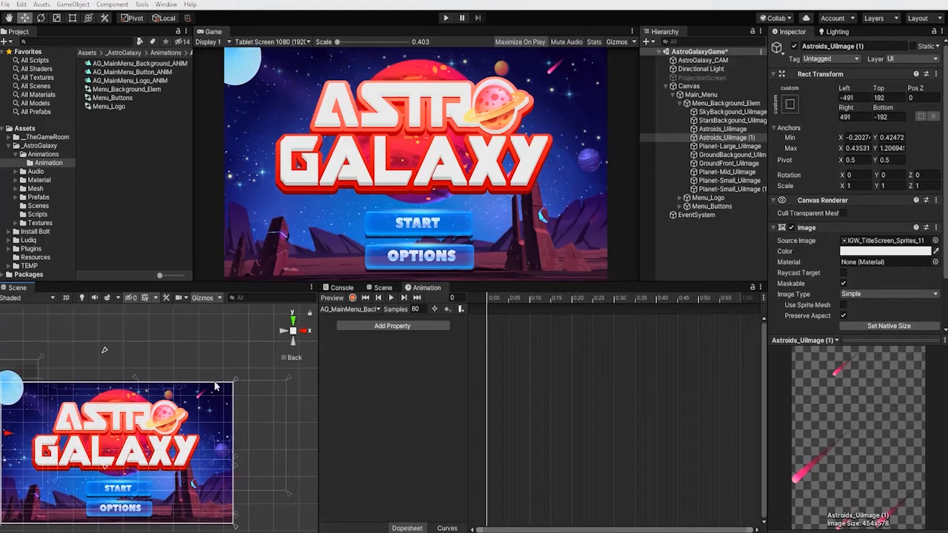
# Move Astroids_UiImage beyond the canvas's upper-right corner, to about Left 557 and Top -665
pyautogui.click(722, 129)
pyautogui.moveTo(218, 429); pyautogui.dragTo(286, 349)
pyautogui.scroll(-3, 148, 449)
pyautogui.moveTo(147, 449); pyautogui.dragTo(176, 437, button='middle')
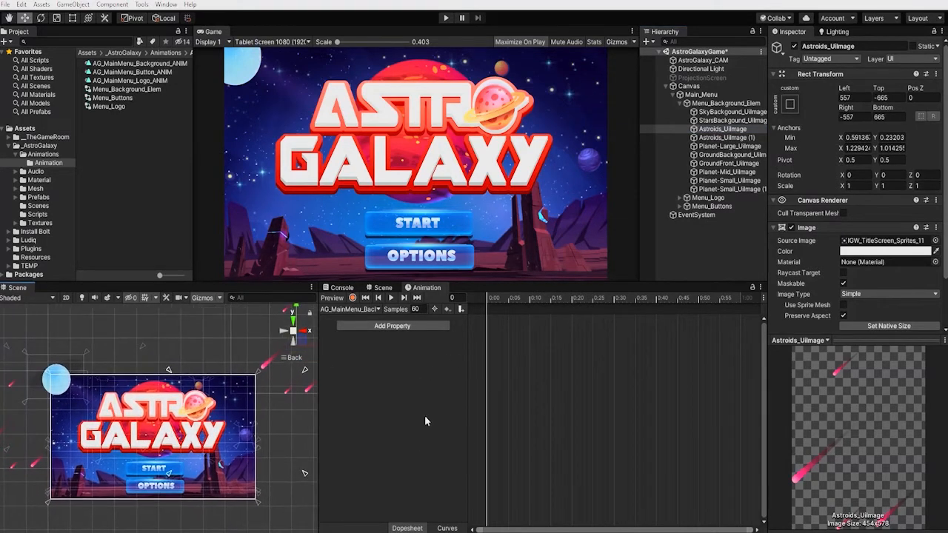
# Start recording the background clip at 30 samples and key both asteroid images' off-canvas positions at frame 0
pyautogui.click(353, 298)
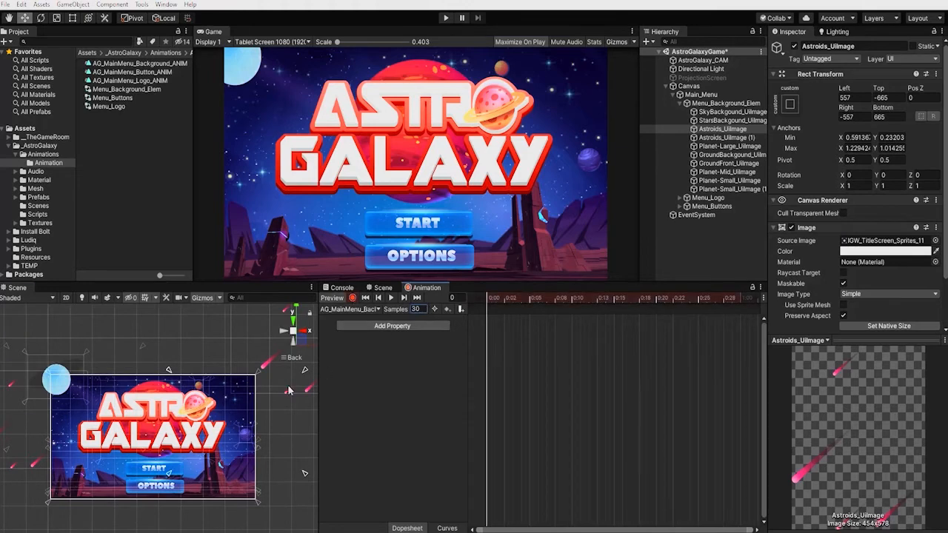
pyautogui.moveTo(35, 472); pyautogui.dragTo(4, 497, button='middle')
pyautogui.moveTo(267, 367); pyautogui.dragTo(269, 365)
pyautogui.moveTo(231, 497); pyautogui.dragTo(297, 468, button='middle')
pyautogui.scroll(-1, 297, 468)
pyautogui.click(726, 138)
pyautogui.moveTo(65, 417); pyautogui.dragTo(64, 421)
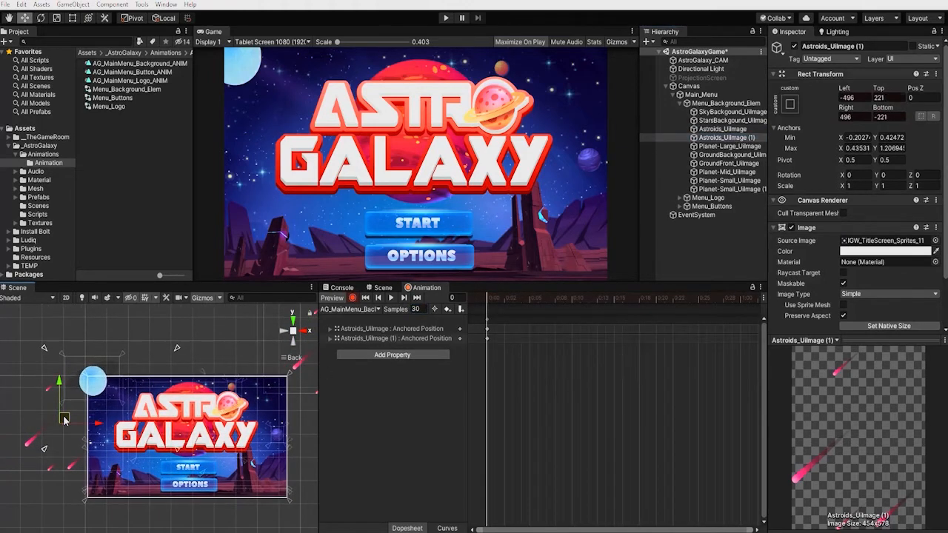
# Key Astroids_UiImage (1) at Left 639 and Top -673 on frame 0, and at Left -474 and Top 491 on frame 120
pyautogui.moveTo(111, 455); pyautogui.dragTo(101, 470, button='right')
pyautogui.moveTo(61, 446); pyautogui.dragTo(115, 400)
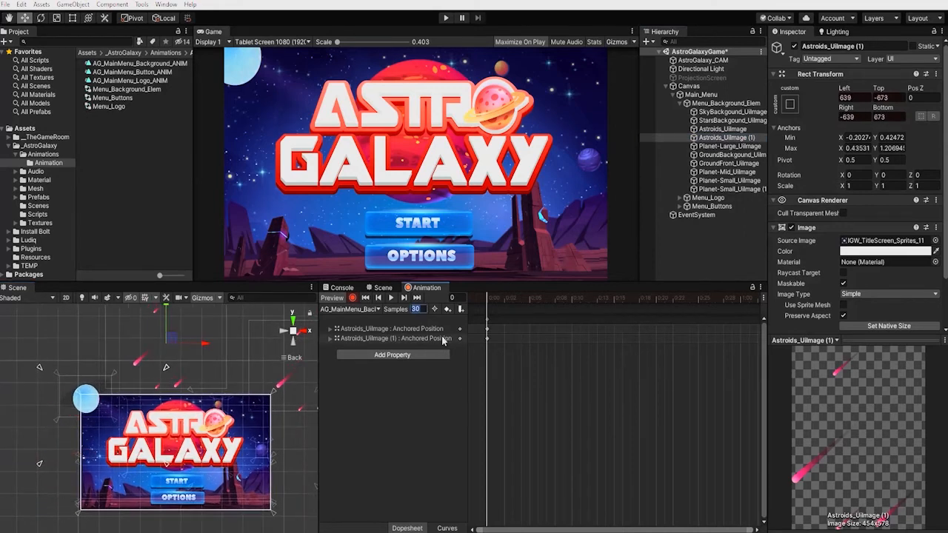
pyautogui.write('120')
pyautogui.press('Return')
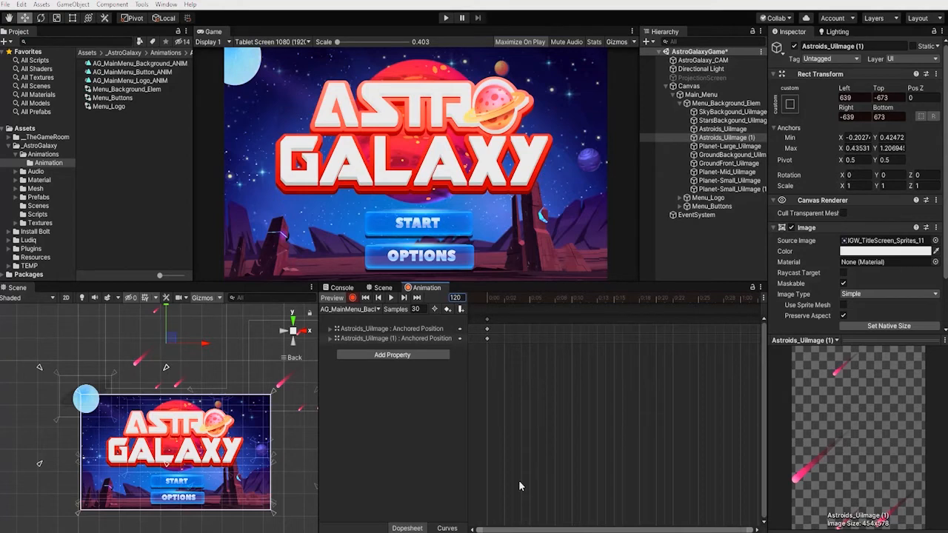
pyautogui.moveTo(172, 337); pyautogui.dragTo(59, 477)
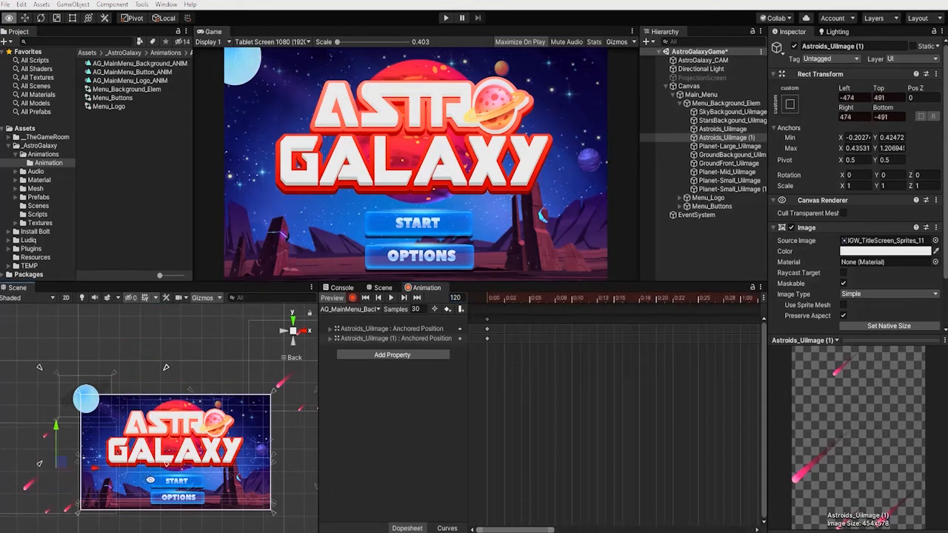
# Move Astroids_UiImage beyond the canvas's lower-left side at frame 120, to about Left -1483 and Top 945
pyautogui.moveTo(150, 480); pyautogui.dragTo(146, 467, button='right')
pyautogui.click(271, 373)
pyautogui.scroll(-2, 259, 374)
pyautogui.moveTo(259, 374); pyautogui.dragTo(249, 375, button='right')
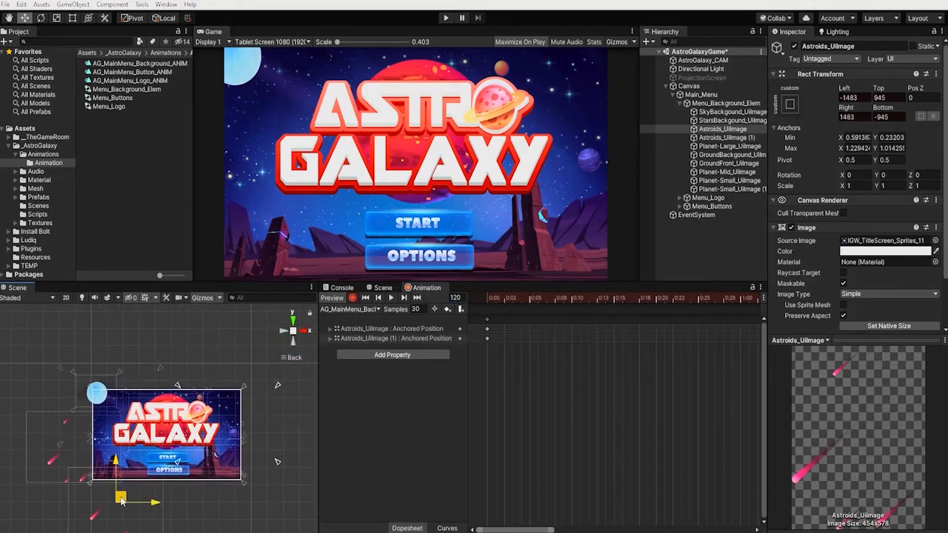
# Scrub through the background clip and delay Astroids_UiImage's starting key to frame 30
pyautogui.moveTo(552, 530); pyautogui.dragTo(754, 530)
pyautogui.moveTo(489, 298); pyautogui.dragTo(557, 317)
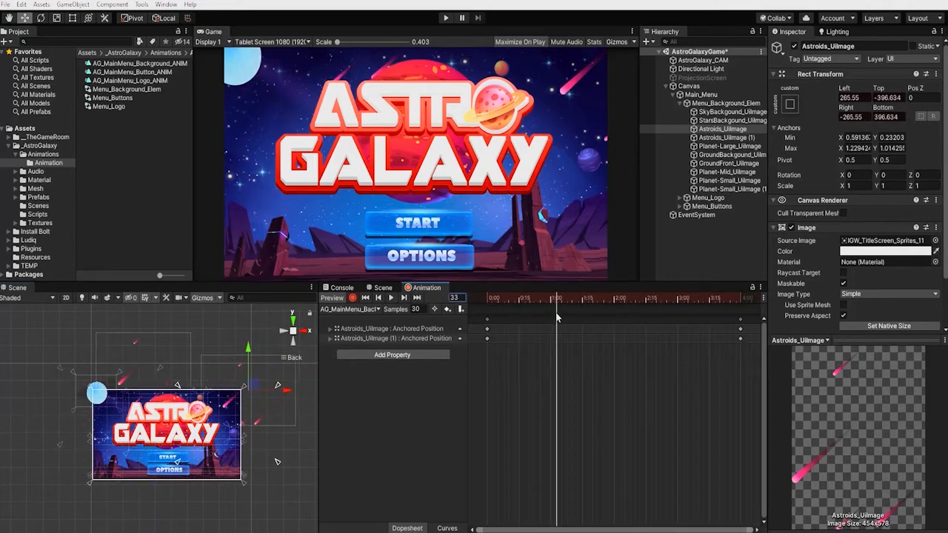
pyautogui.click(392, 328)
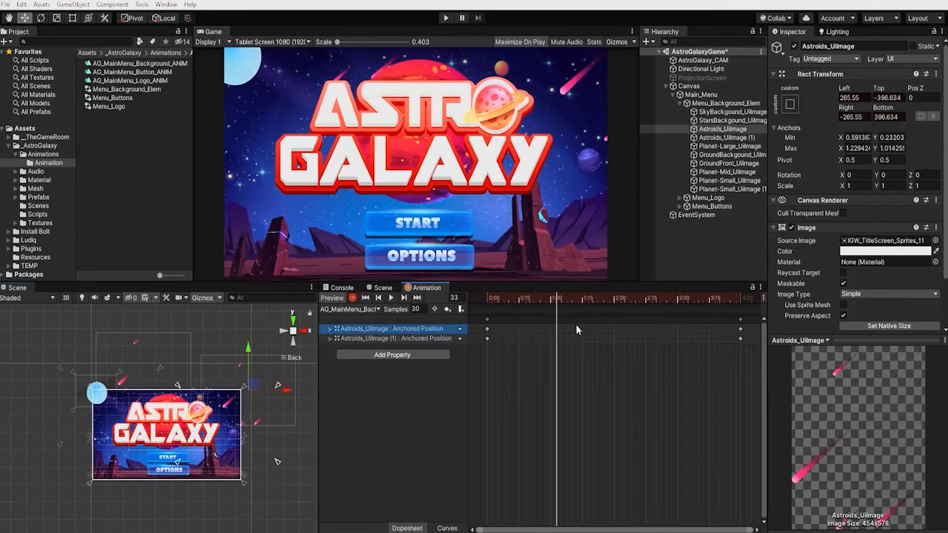
pyautogui.scroll(-1, 576, 326)
pyautogui.click(454, 297)
pyautogui.write('30')
pyautogui.click(487, 329)
pyautogui.moveTo(509, 297)
pyautogui.mouseDown()
pyautogui.moveTo(665, 327)
pyautogui.moveTo(513, 304)
pyautogui.mouseUp()
# Set the background clip's sample rate to 20 and play it from the start
pyautogui.click(454, 297)
pyautogui.write('90')
pyautogui.press('Tab')
pyautogui.press('f')
pyautogui.click(487, 298)
pyautogui.click(391, 297)
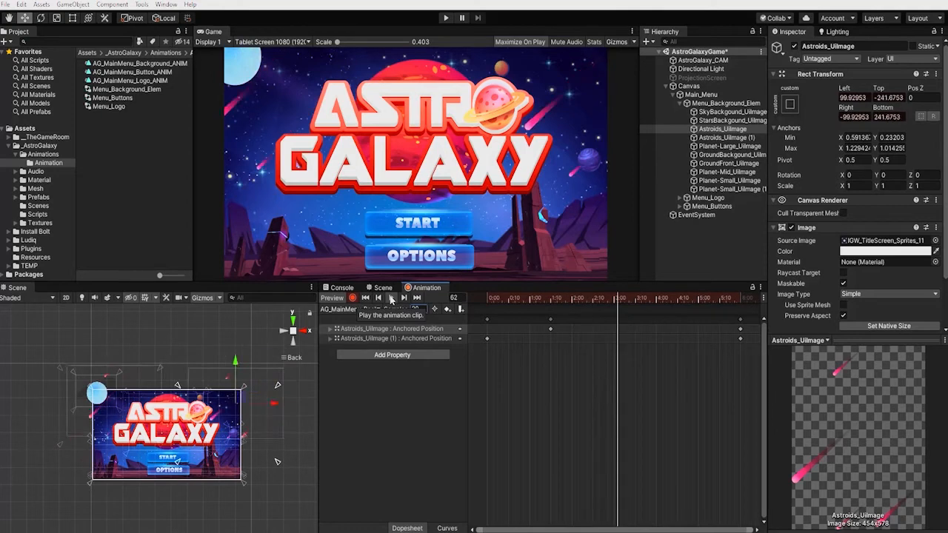
pyautogui.click(391, 297)
# Return Astroids_UiImage's starting key to frame 0 and shift Astroids_UiImage (1)'s keys to frames 30 and 150
pyautogui.moveTo(528, 298); pyautogui.dragTo(549, 298)
pyautogui.moveTo(490, 340); pyautogui.dragTo(538, 335)
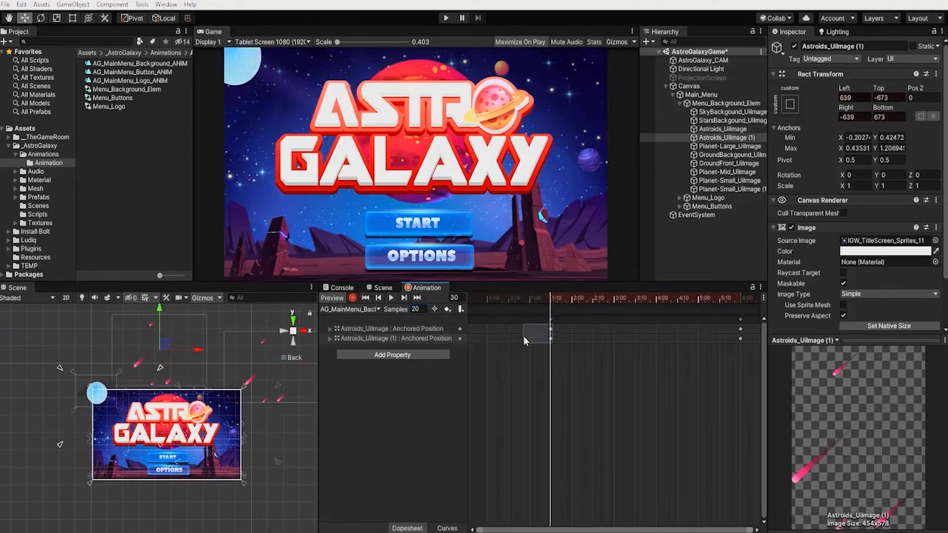
pyautogui.moveTo(550, 298); pyautogui.dragTo(740, 320)
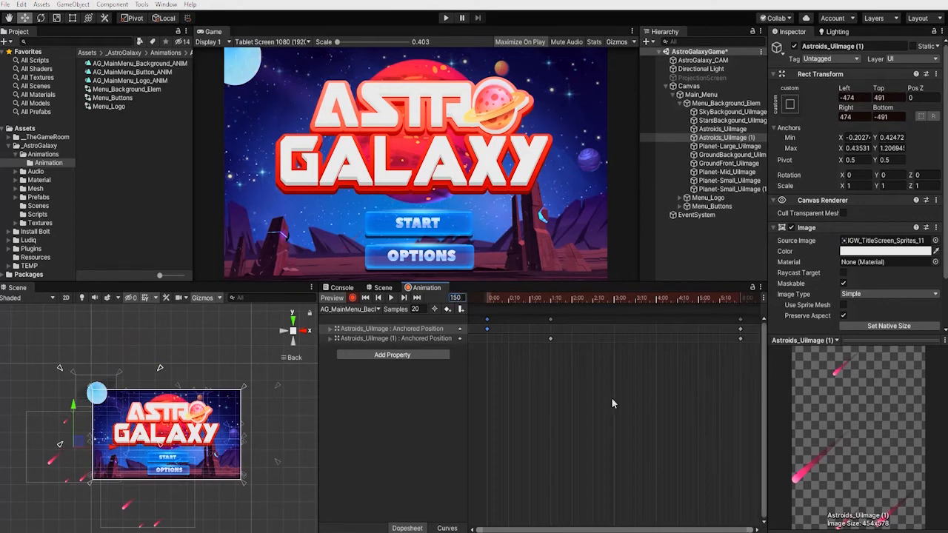
pyautogui.moveTo(698, 530); pyautogui.dragTo(779, 522)
pyautogui.click(690, 339)
pyautogui.press('Delete')
# Extend Astroids_UiImage's end key to 9:00, bring Astroids_UiImage (1)'s end key to frame 120, and play the clip
pyautogui.moveTo(629, 299); pyautogui.dragTo(665, 385)
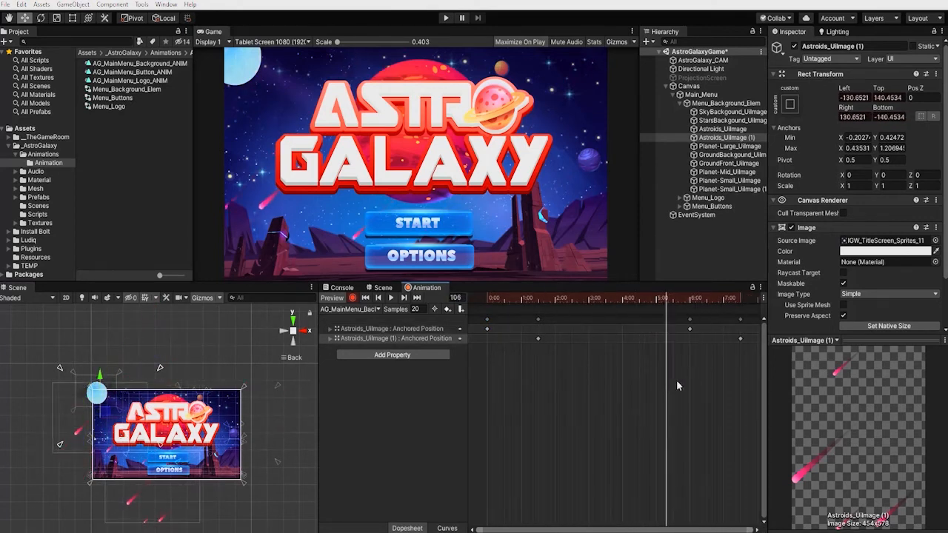
pyautogui.moveTo(690, 329); pyautogui.dragTo(759, 331)
pyautogui.moveTo(496, 299); pyautogui.dragTo(758, 301)
pyautogui.click(739, 297)
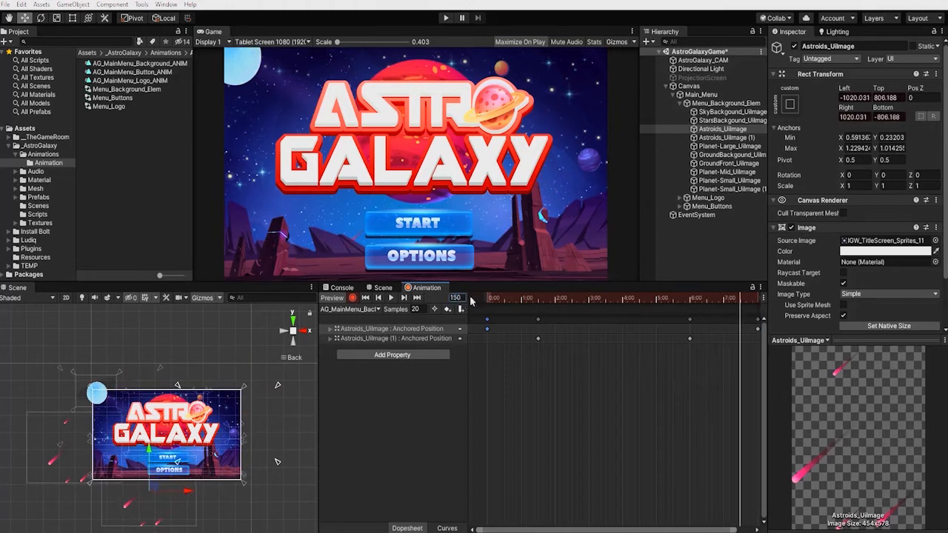
pyautogui.moveTo(740, 329); pyautogui.dragTo(742, 331)
pyautogui.click(390, 299)
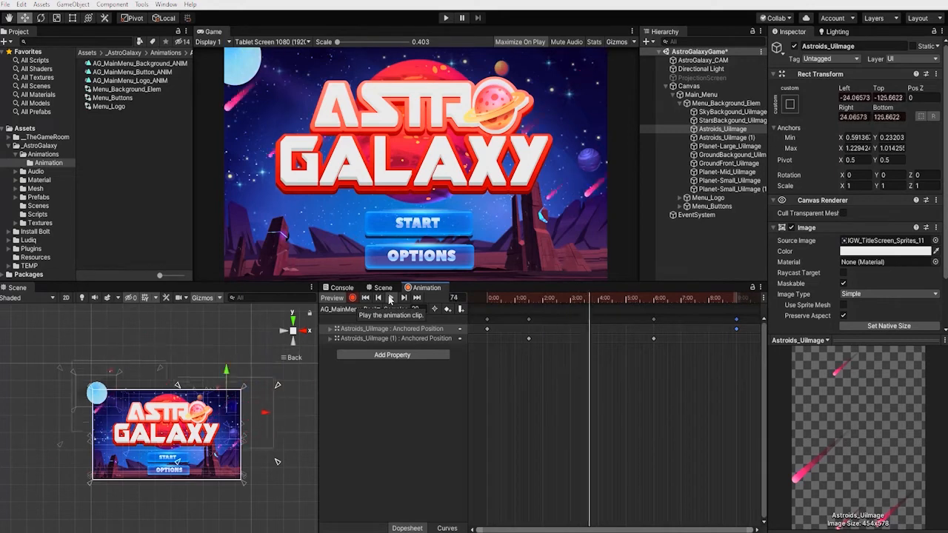
# Shift both Astroids_UiImage (1) keys to about 3:00 and 7:10 and preview the timing
pyautogui.moveTo(641, 299); pyautogui.dragTo(556, 338)
pyautogui.click(529, 339)
pyautogui.moveTo(676, 381); pyautogui.dragTo(571, 340)
pyautogui.click(366, 297)
pyautogui.click(391, 299)
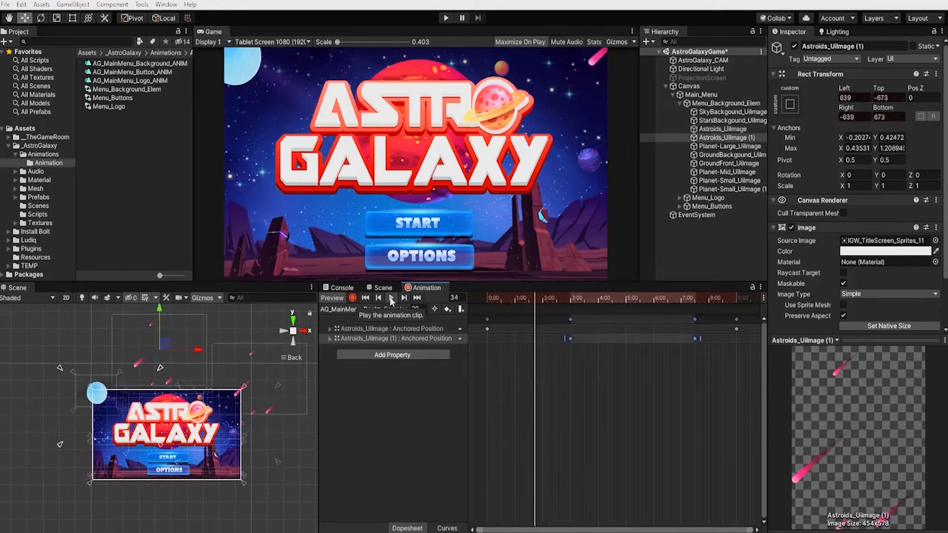
# Shift Astroids_UiImage (1)'s keys together to start at frame 0, and move Astroids_UiImage's starting key to frame 60
pyautogui.moveTo(694, 300); pyautogui.dragTo(605, 347)
pyautogui.moveTo(714, 367); pyautogui.dragTo(492, 340)
pyautogui.moveTo(518, 300); pyautogui.dragTo(544, 307)
pyautogui.click(455, 297)
pyautogui.write('60')
pyautogui.moveTo(486, 329); pyautogui.dragTo(571, 327)
pyautogui.moveTo(509, 300); pyautogui.dragTo(488, 299)
# Add the Image Color property of StarsBackgound_UiImage to the background clip and expand its colour channels
pyautogui.click(715, 120)
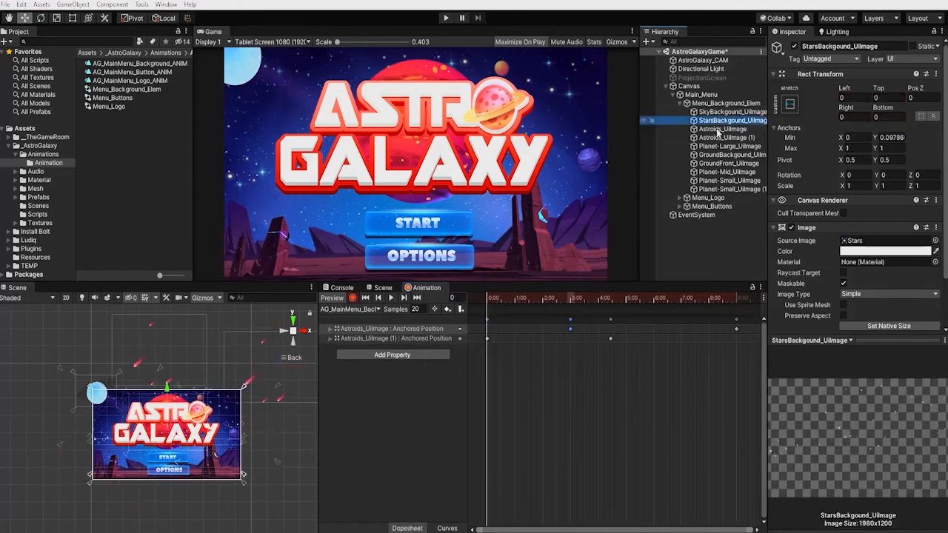
pyautogui.click(415, 355)
pyautogui.click(457, 371)
pyautogui.click(467, 399)
pyautogui.click(560, 408)
pyautogui.click(330, 348)
# Key the stars' Color.a at 3:00, 6:00 and about 7:15, with alpha 0 at 3:00, and scrub through the fade
pyautogui.click(737, 299)
pyautogui.click(460, 387)
pyautogui.click(561, 376)
pyautogui.moveTo(597, 299); pyautogui.dragTo(737, 314)
pyautogui.click(570, 299)
pyautogui.click(430, 386)
pyautogui.write('0')
pyautogui.moveTo(556, 300); pyautogui.dragTo(572, 315)
pyautogui.moveTo(483, 299); pyautogui.dragTo(655, 326)
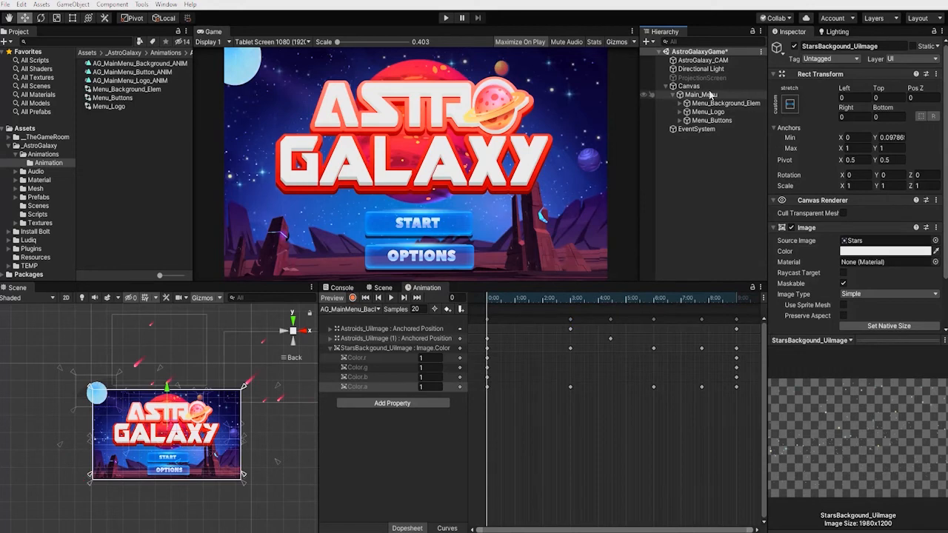
# Create a UI Image under Main_Menu, stretch its anchors, and shrink it to a block over the logo's left half
pyautogui.click(710, 94)
pyautogui.rightClick(710, 94)
pyautogui.moveTo(790, 276)
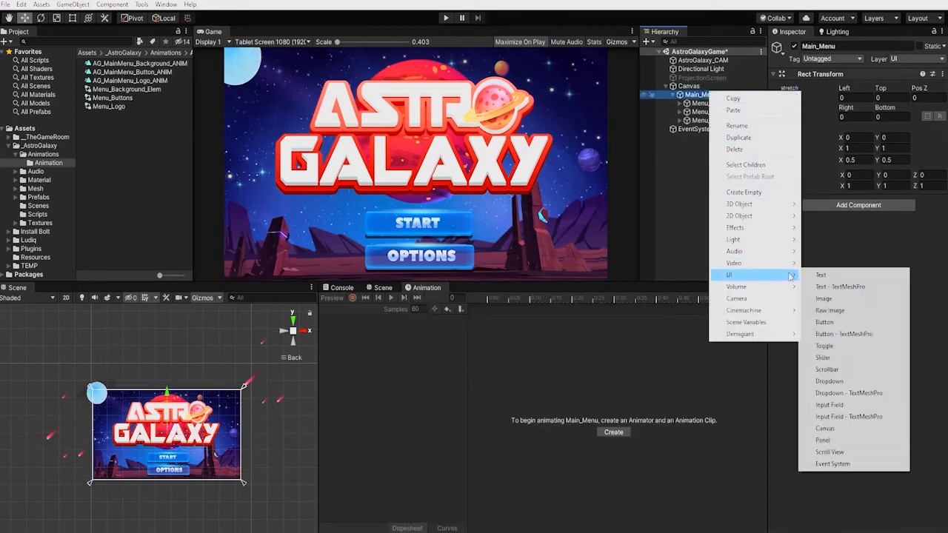
pyautogui.click(824, 299)
pyautogui.click(791, 106)
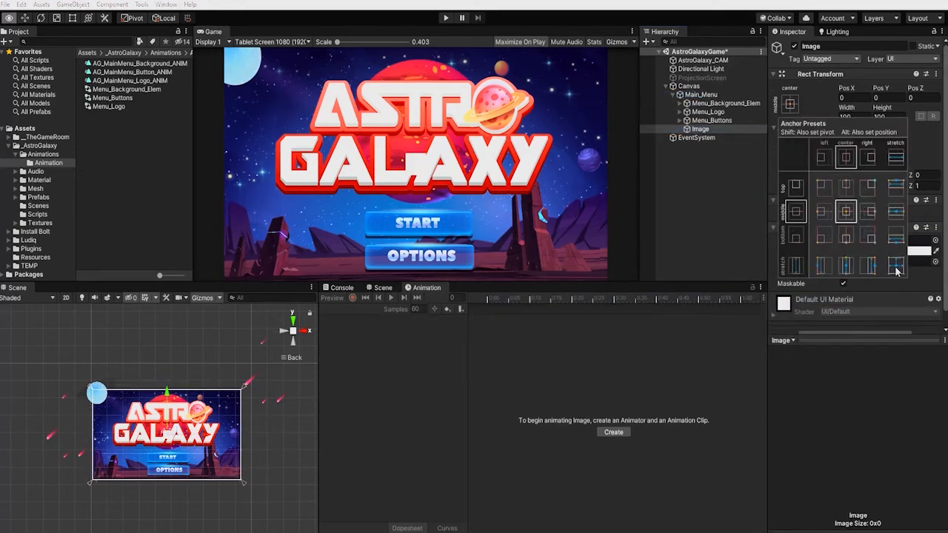
pyautogui.keyDown('alt'); pyautogui.click(895, 268); pyautogui.keyUp('alt')
pyautogui.keyDown('shift'); pyautogui.moveTo(243, 483); pyautogui.dragTo(140, 430); pyautogui.keyUp('shift')
pyautogui.keyDown('ctrl'); pyautogui.keyDown('shift'); pyautogui.moveTo(94, 392); pyautogui.dragTo(123, 414); pyautogui.keyUp('shift'); pyautogui.keyUp('ctrl')
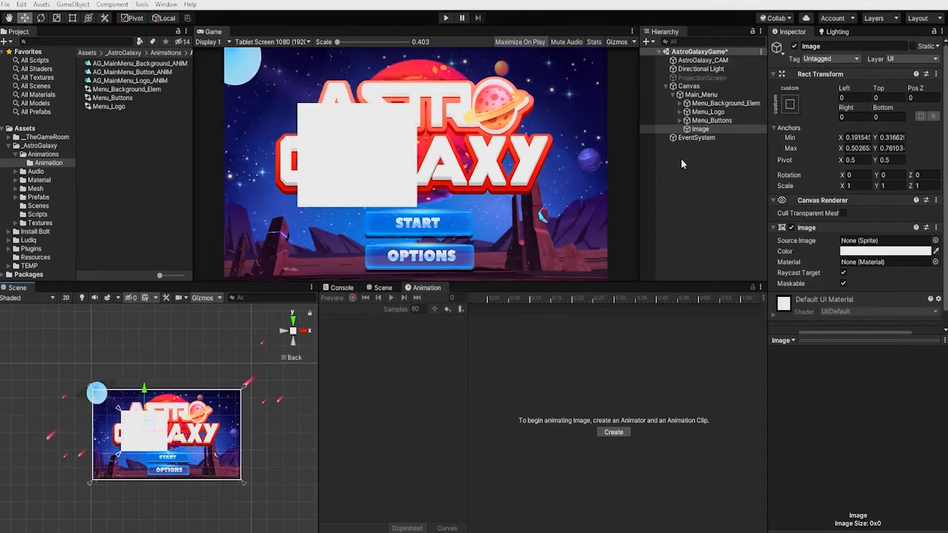
# Find the orange winged ship in the Textures Sprites folder and assign TGR_SpriteSheet_01_5 as the Image's source
pyautogui.doubleClick(39, 223)
pyautogui.click(44, 248)
pyautogui.click(97, 65)
pyautogui.moveTo(159, 275); pyautogui.dragTo(177, 275)
pyautogui.click(157, 218)
pyautogui.scroll(-2, 160, 230)
pyautogui.click(109, 238)
pyautogui.click(117, 185)
pyautogui.scroll(1, 125, 185)
pyautogui.click(155, 160)
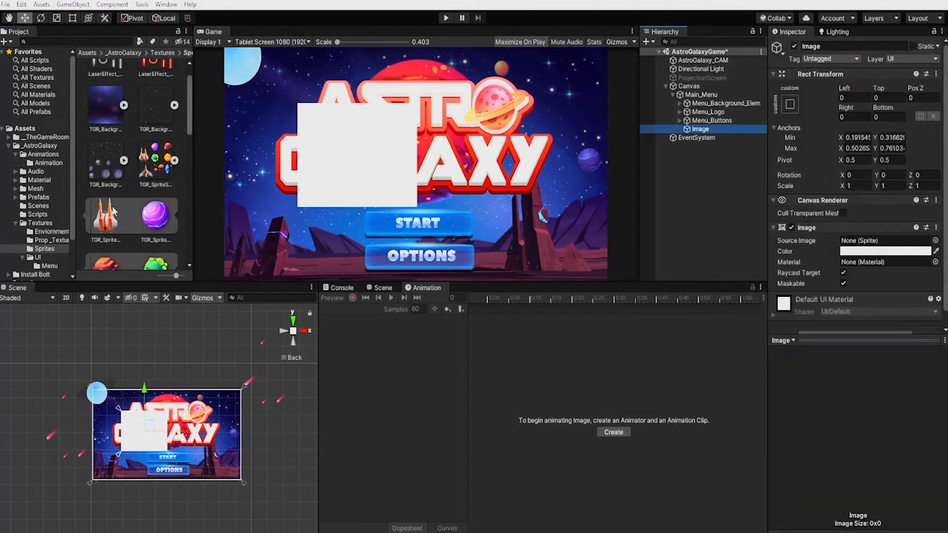
pyautogui.scroll(-3, 112, 209)
pyautogui.moveTo(155, 135); pyautogui.dragTo(866, 241)
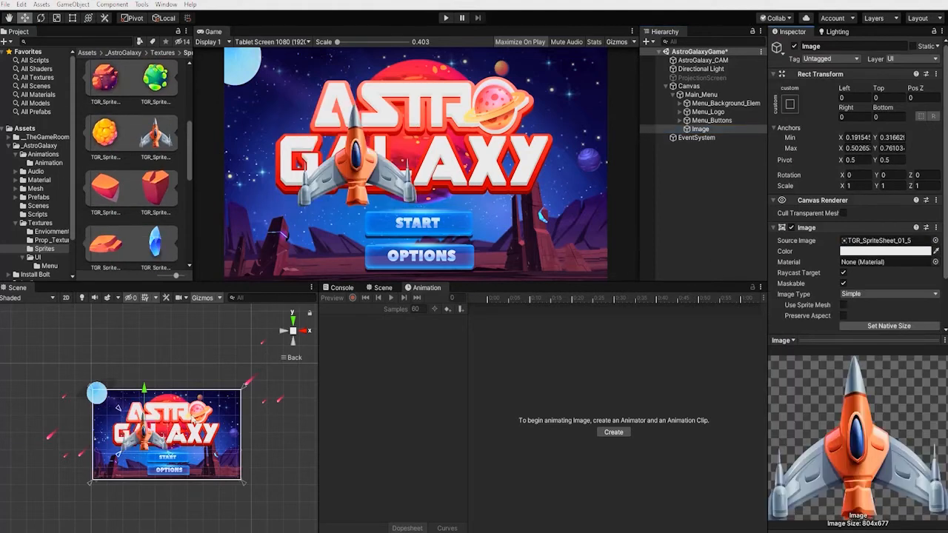
# Rotate the ship image to about Z -64.67 and shrink it to a small ship over the logo
pyautogui.moveTo(171, 402); pyautogui.dragTo(207, 501)
pyautogui.press('w')
pyautogui.moveTo(118, 454); pyautogui.dragTo(148, 428)
# Rename the ship image SpaceShip and place it directly after Menu_Background_Elem in the hierarchy
pyautogui.click(700, 137)
pyautogui.click(704, 128)
pyautogui.press('F2')
pyautogui.press('Return')
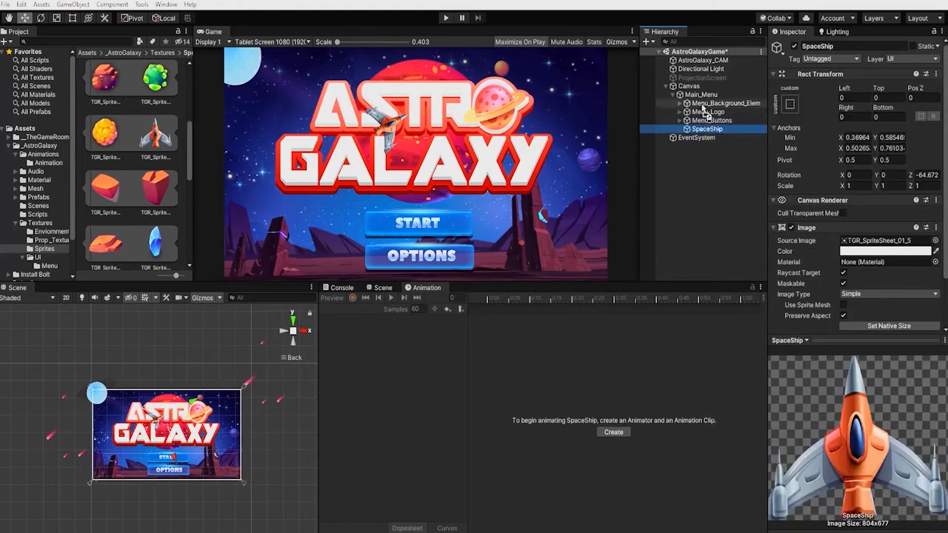
pyautogui.moveTo(703, 108); pyautogui.dragTo(703, 108)
# Change SpaceShip's sprite to TGR_SpriteSheet_01_0 and park it off the canvas's lower-left corner, rotated to about Z -75.14
pyautogui.moveTo(157, 419); pyautogui.dragTo(212, 428)
pyautogui.scroll(3, 130, 163)
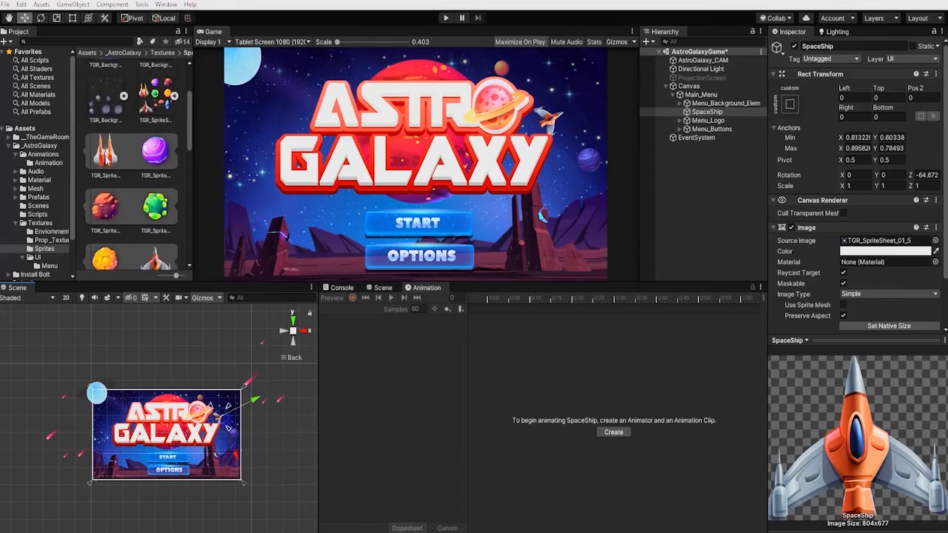
pyautogui.moveTo(105, 151); pyautogui.dragTo(887, 241)
pyautogui.moveTo(228, 426); pyautogui.dragTo(78, 487)
pyautogui.press('w')
# Create the AG_MainMenu_SpaceShip_ANIM clip at 30 samples and start recording SpaceShip's position at frame 0
pyautogui.click(613, 432)
pyautogui.write('SpaceShip')
pyautogui.press('Return')
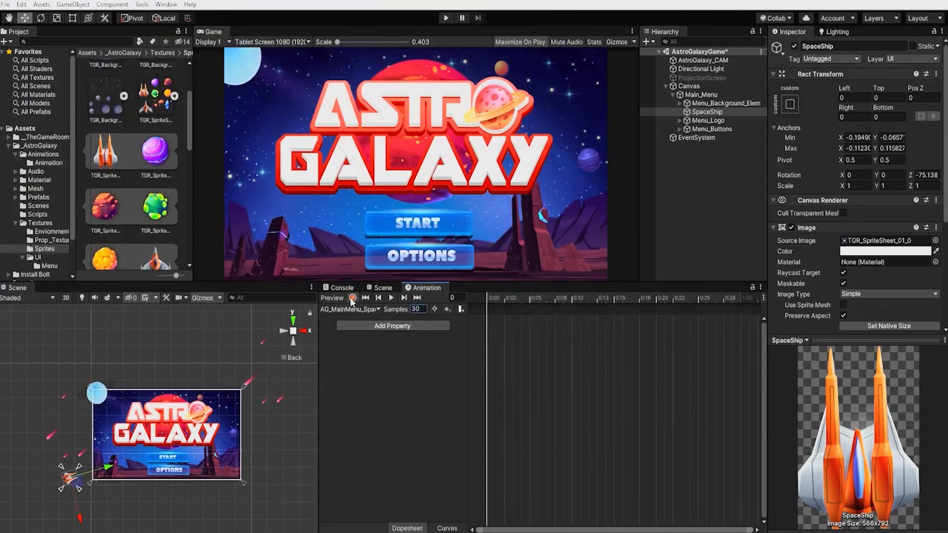
pyautogui.click(352, 298)
pyautogui.moveTo(72, 477); pyautogui.dragTo(77, 486)
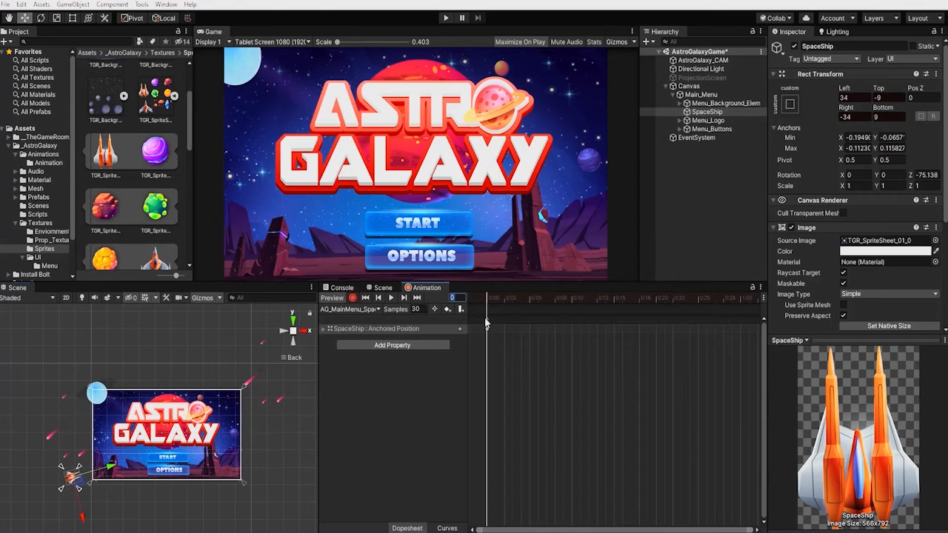
# Key SpaceShip's off-canvas position at frame 60, at Left 9 and Top -2
pyautogui.moveTo(109, 468); pyautogui.dragTo(102, 466, button='middle')
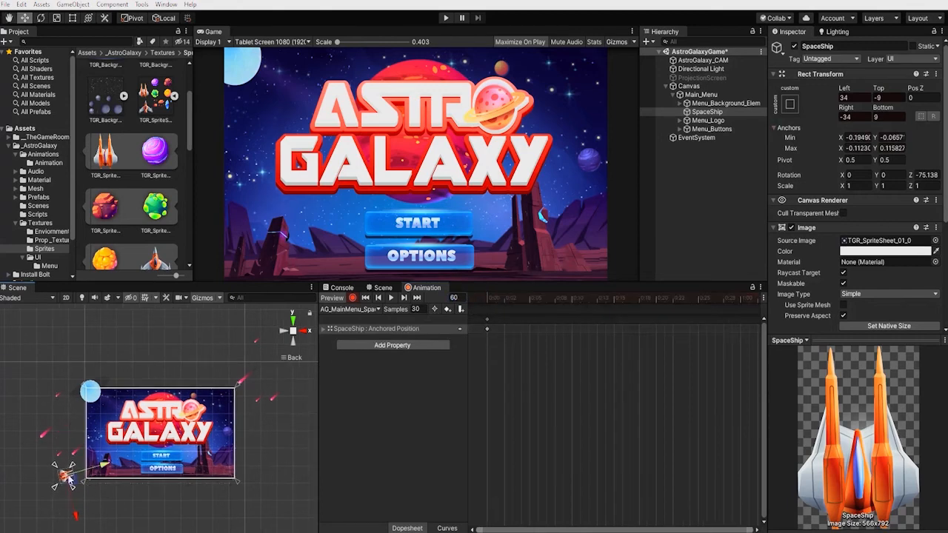
pyautogui.moveTo(103, 466); pyautogui.dragTo(100, 466)
pyautogui.moveTo(619, 529); pyautogui.dragTo(756, 529)
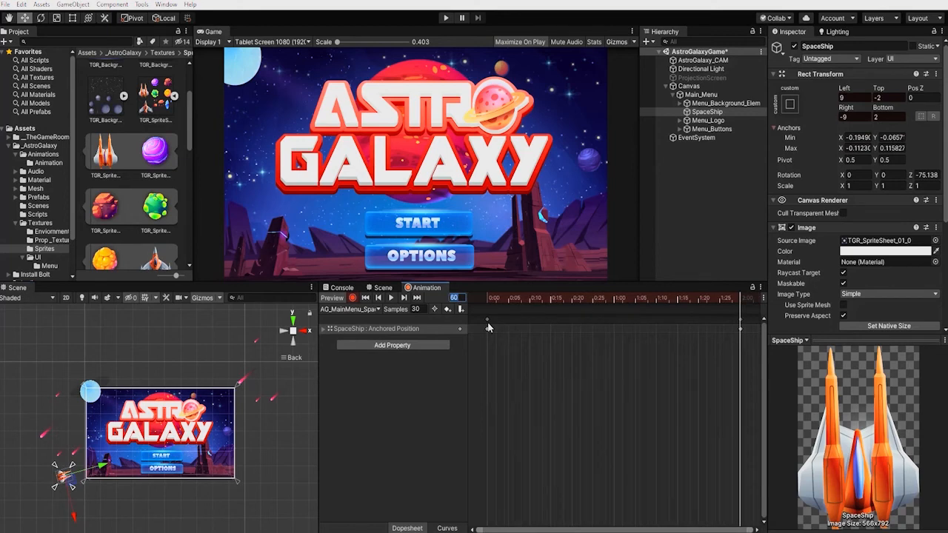
# Move SpaceShip past the canvas's upper-right corner at frame 90, rotated to about Z -65.35, and play the clip
pyautogui.moveTo(65, 478); pyautogui.dragTo(269, 401)
pyautogui.press('e')
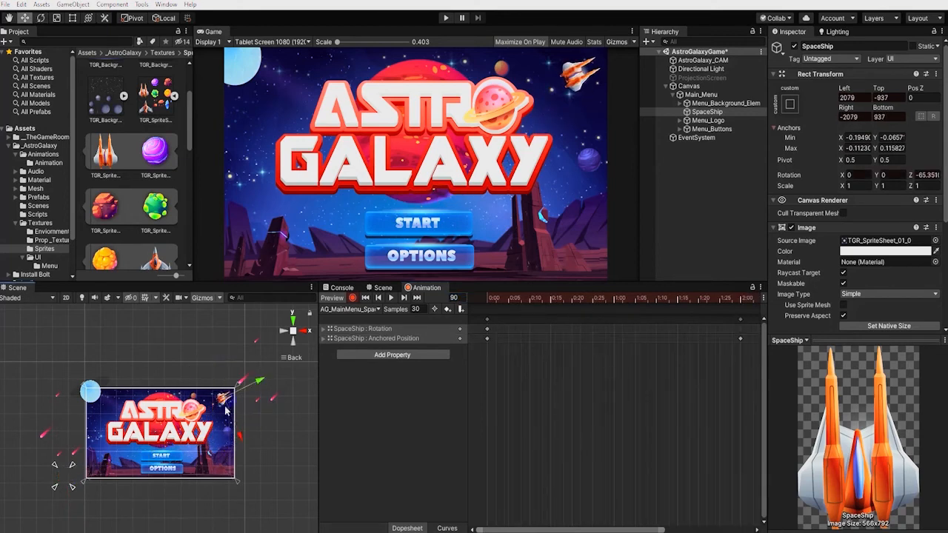
pyautogui.click(488, 298)
pyautogui.moveTo(663, 530); pyautogui.dragTo(754, 530)
pyautogui.click(392, 298)
pyautogui.click(391, 298)
# Key SpaceShip's rotation at frame 60 and adjust its end pose beyond the canvas's upper-right corner
pyautogui.moveTo(533, 302); pyautogui.dragTo(656, 333)
pyautogui.keyDown('alt'); pyautogui.moveTo(181, 492); pyautogui.dragTo(185, 492, button='right'); pyautogui.keyUp('alt')
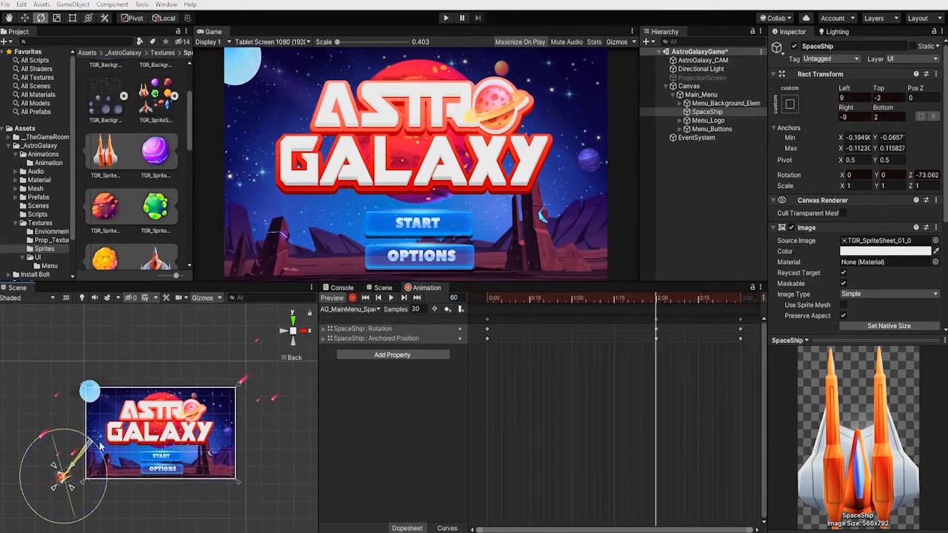
pyautogui.click(742, 299)
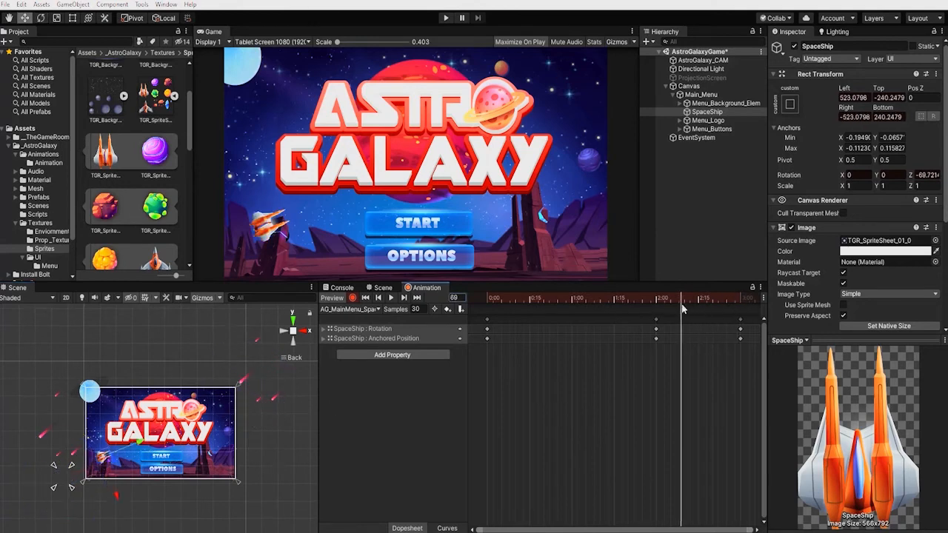
pyautogui.moveTo(250, 442); pyautogui.dragTo(245, 419)
pyautogui.moveTo(245, 419); pyautogui.dragTo(290, 407)
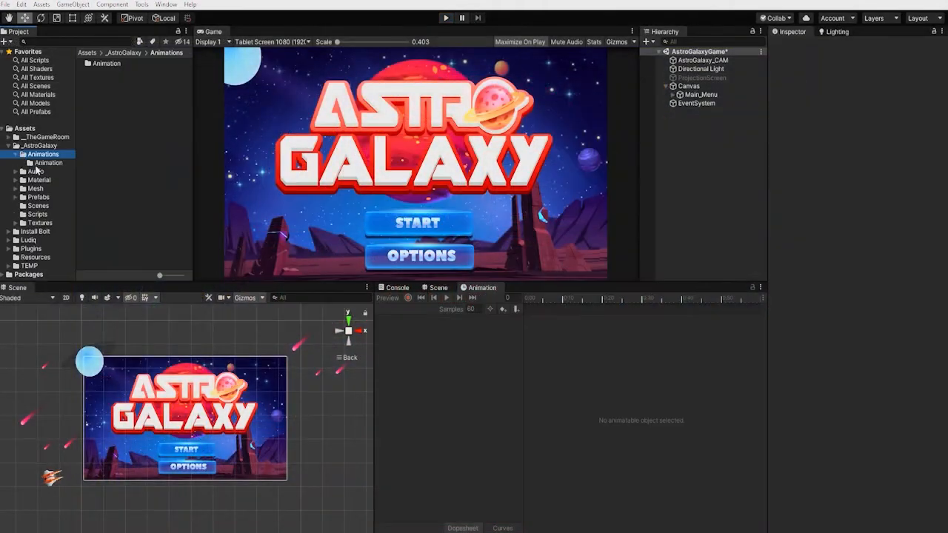
# Move the Menu_Background_Elem, Menu_Buttons, Menu_Logo and SpaceShip animator controllers out of the Animation folder
pyautogui.click(133, 98)
pyautogui.keyDown('shift'); pyautogui.click(122, 125); pyautogui.keyUp('shift')
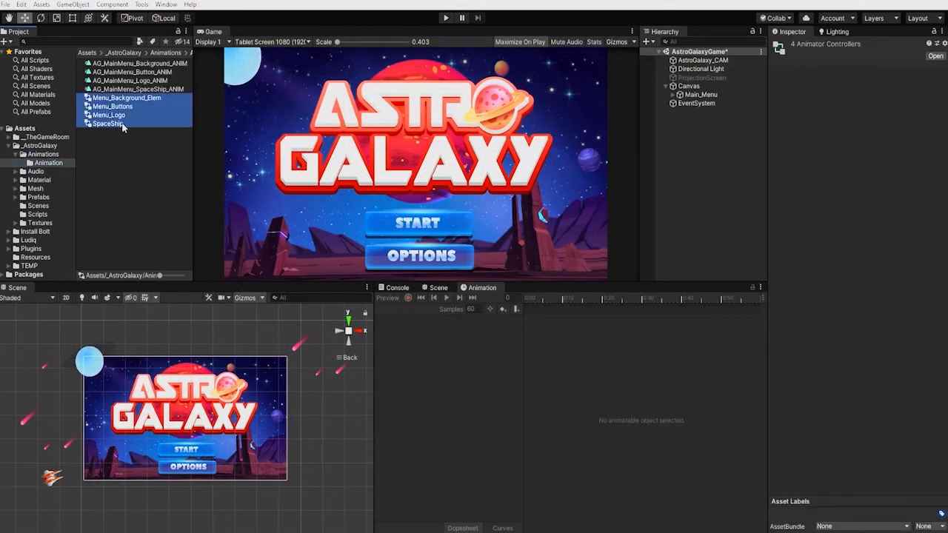
pyautogui.moveTo(68, 162); pyautogui.dragTo(66, 162)
# Check the SpaceShip, Logo, Button and Background clips one after another and collapse the project folders
pyautogui.click(161, 89)
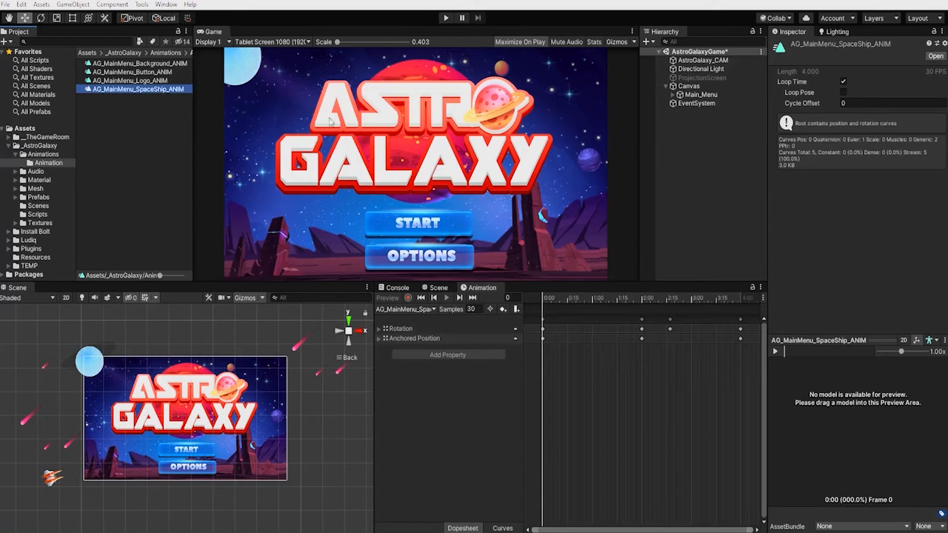
pyautogui.click(148, 80)
pyautogui.click(175, 74)
pyautogui.click(158, 64)
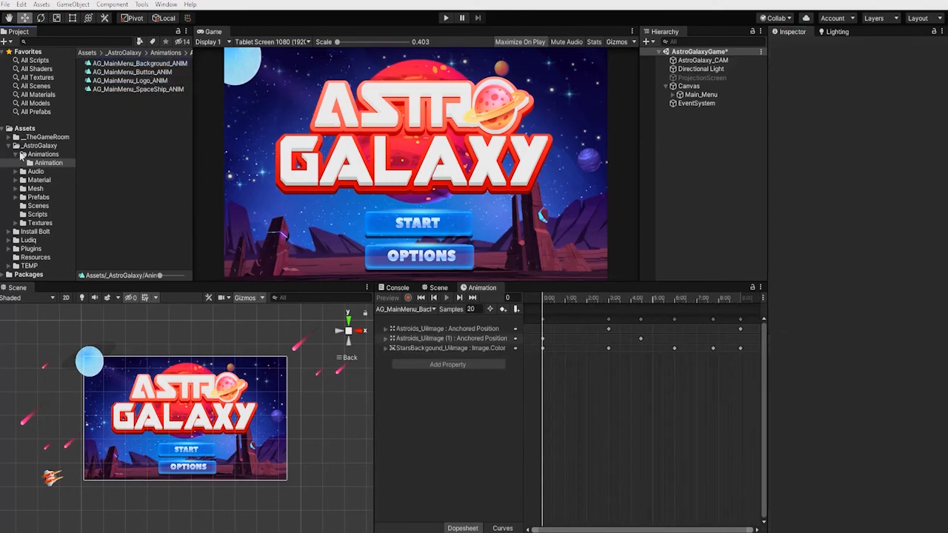
pyautogui.click(15, 154)
pyautogui.click(8, 146)
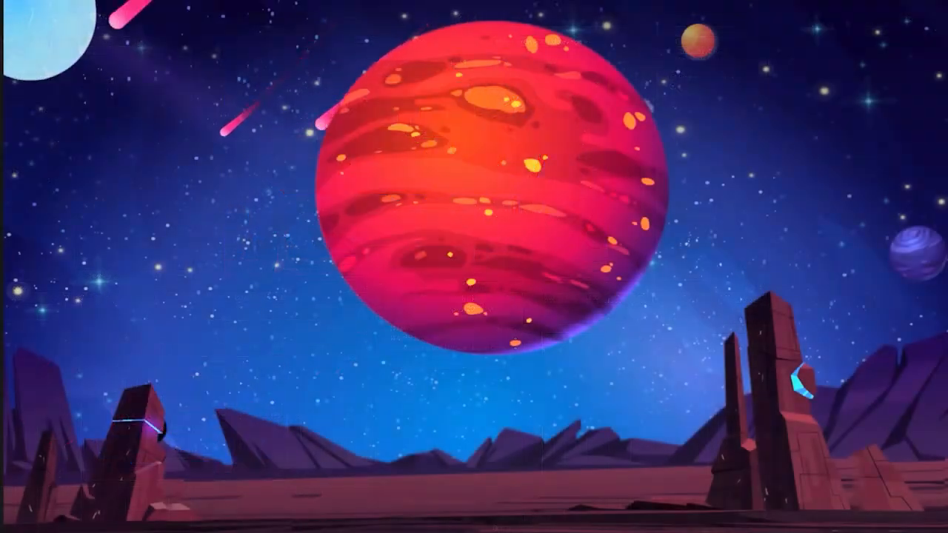